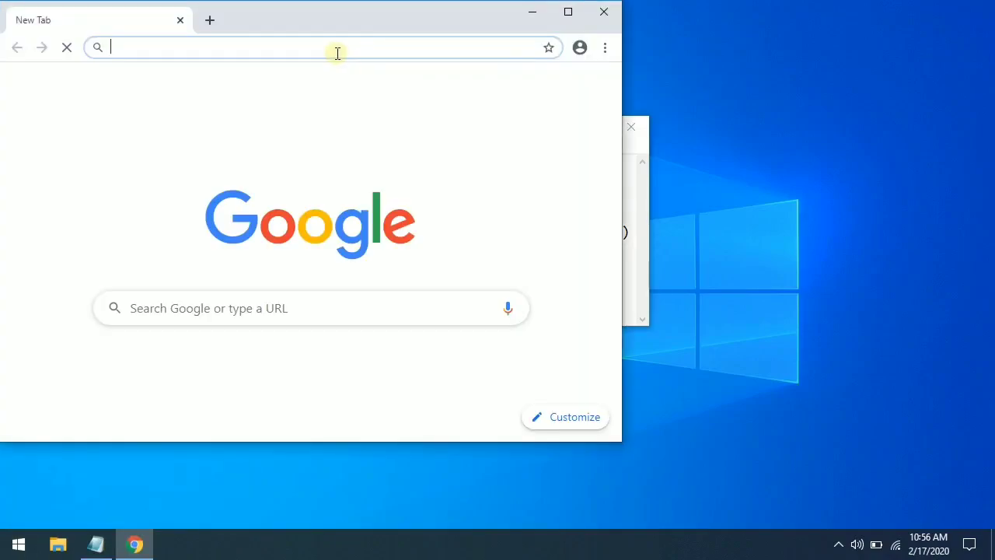
Open dnsleaktest.com in a maximized window, run the standard test, and inspect the listed server's IP and ISP.
right_click(335, 53)
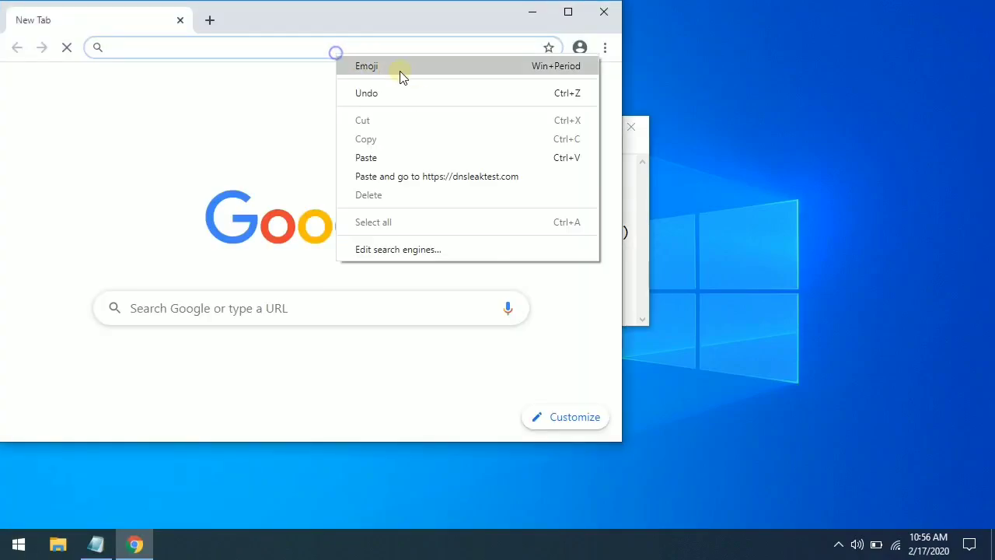
click(426, 179)
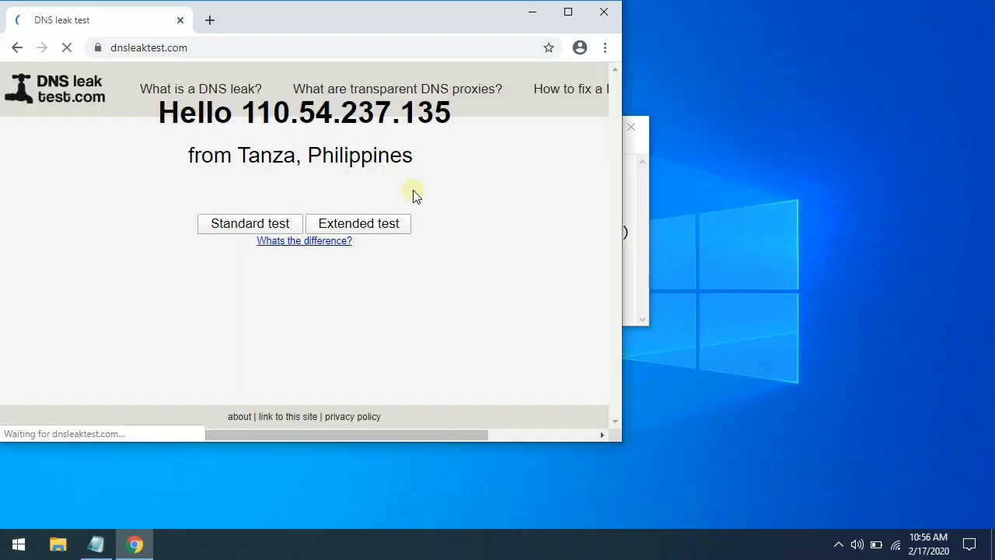
double_click(395, 23)
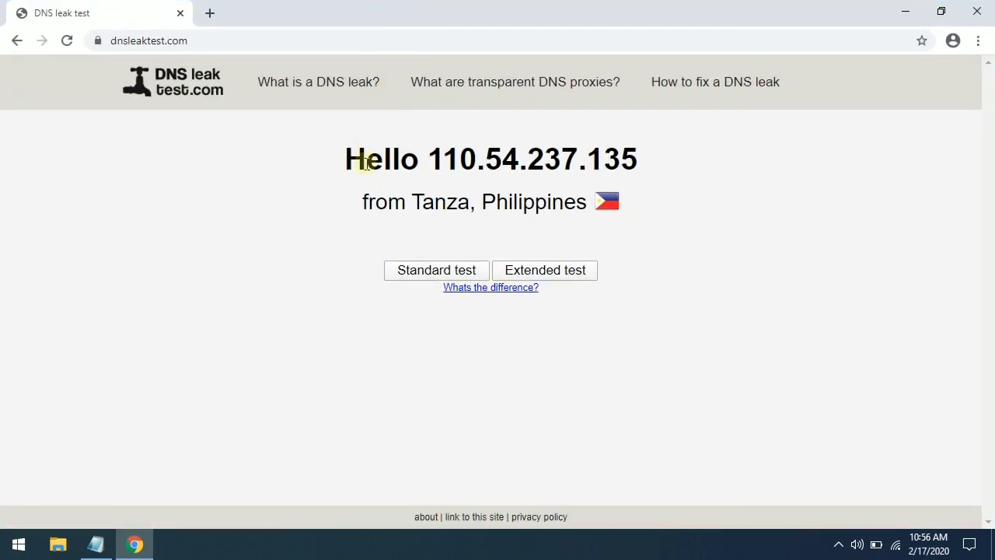
click(406, 269)
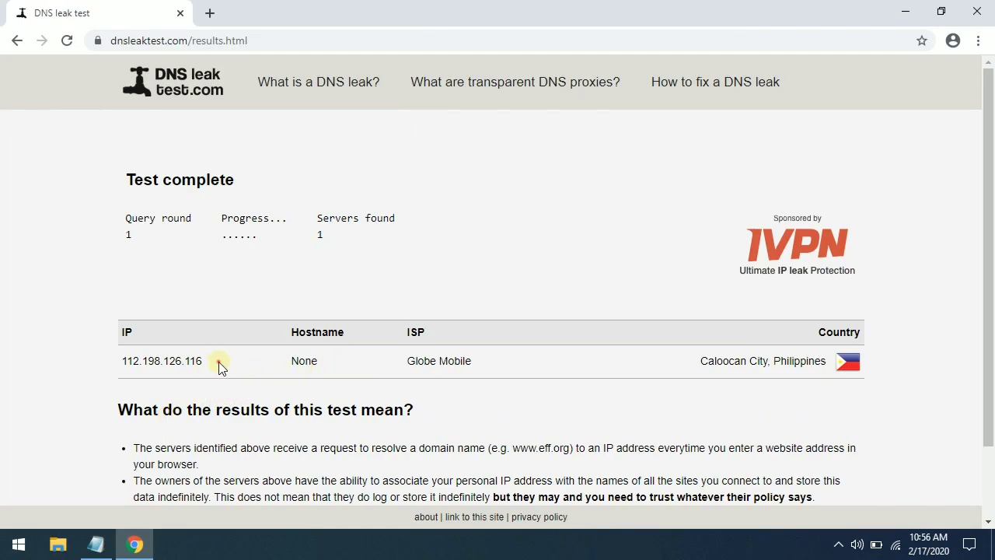
drag(221, 365, 117, 367)
click(420, 361)
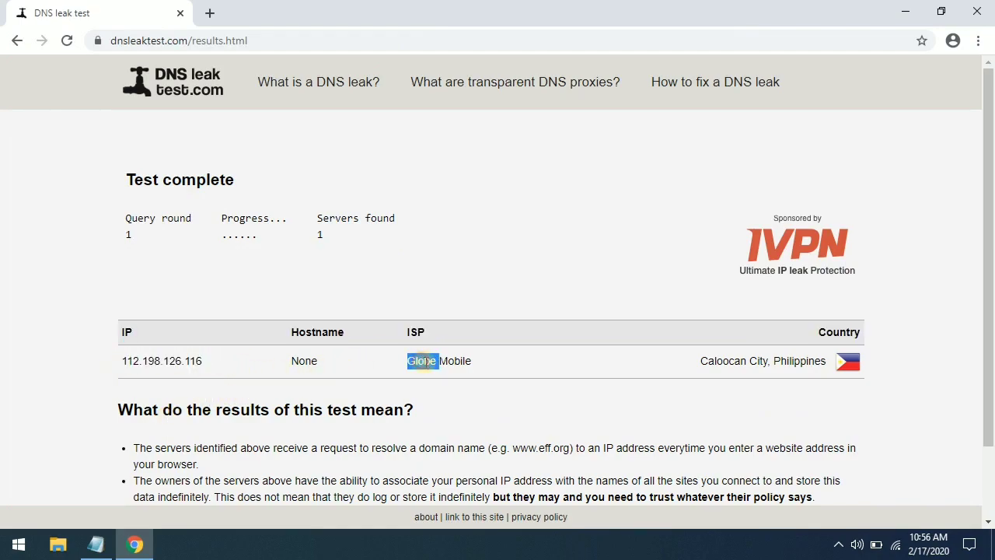
double_click(466, 359)
click(489, 361)
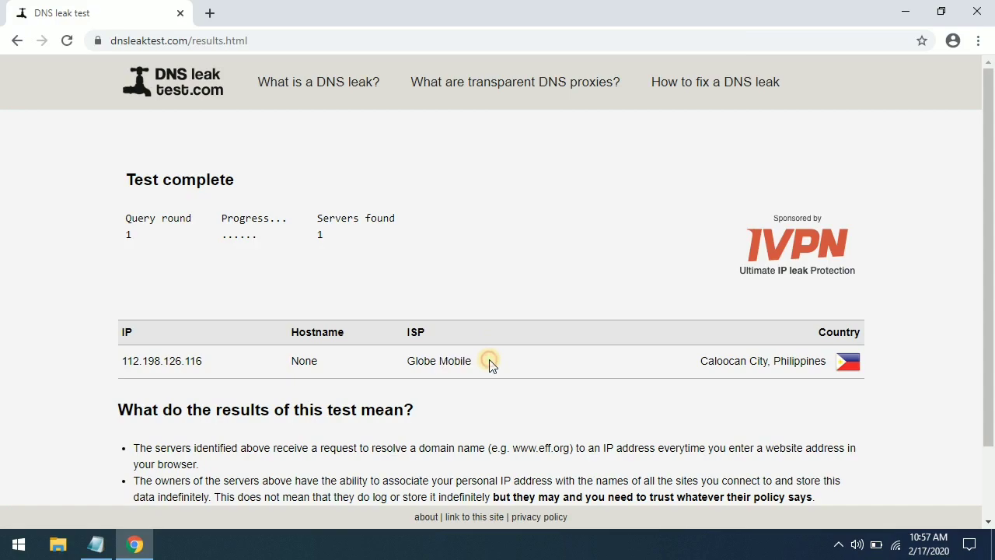
Switch to Notepad and review the porn- and ad-blocking DNS addresses and the TP-Link router entry in DNS.txt.
click(96, 544)
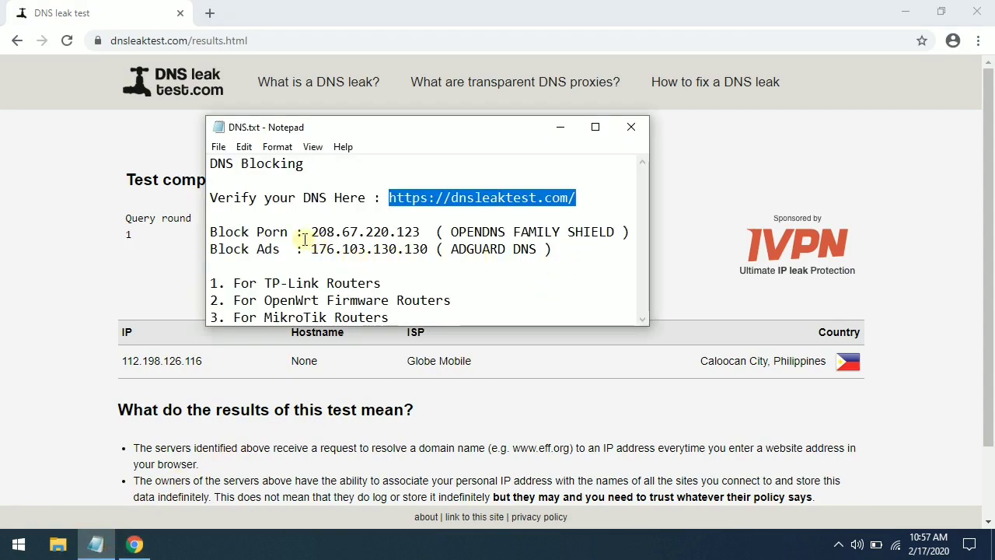
drag(291, 231, 197, 233)
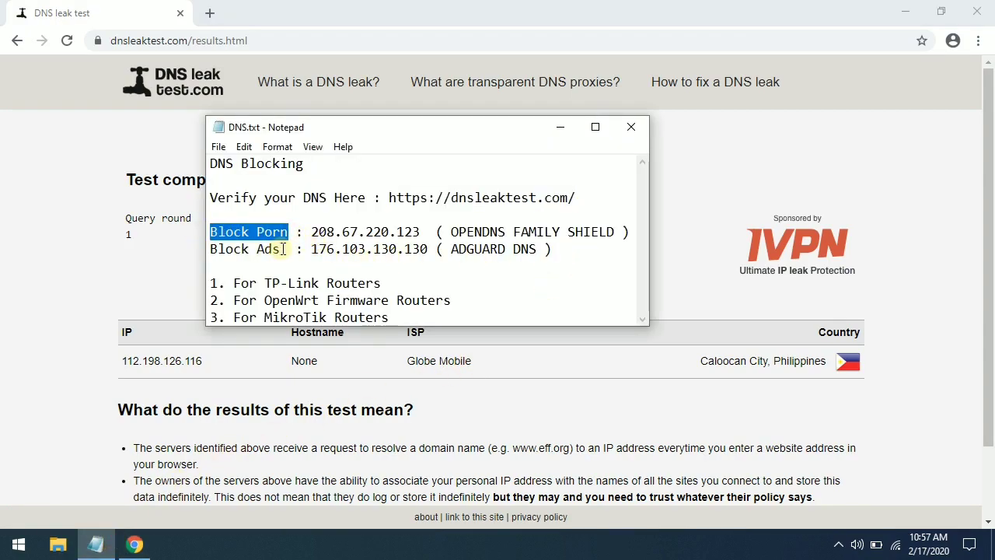
drag(282, 249, 211, 250)
double_click(327, 231)
click(328, 245)
double_click(328, 247)
click(334, 246)
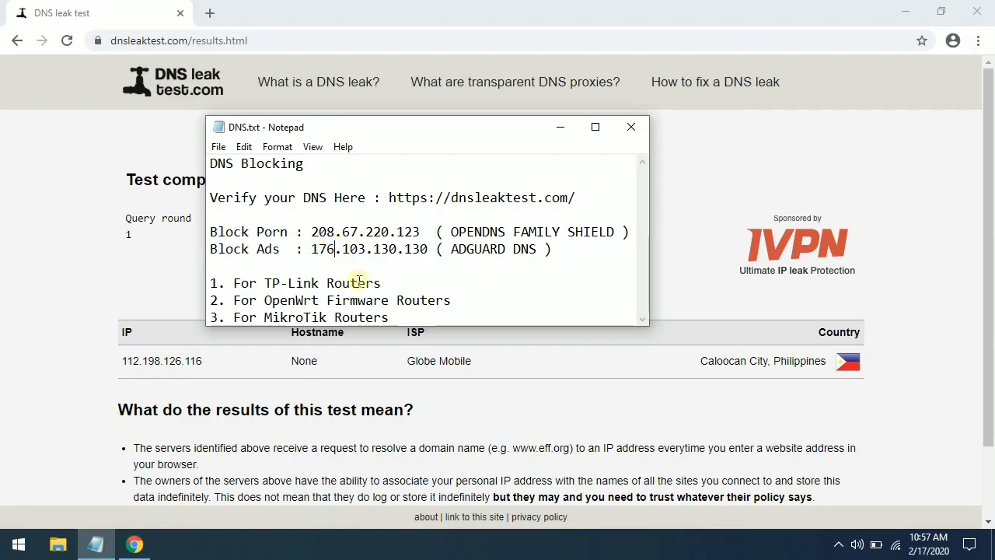
drag(388, 286, 188, 285)
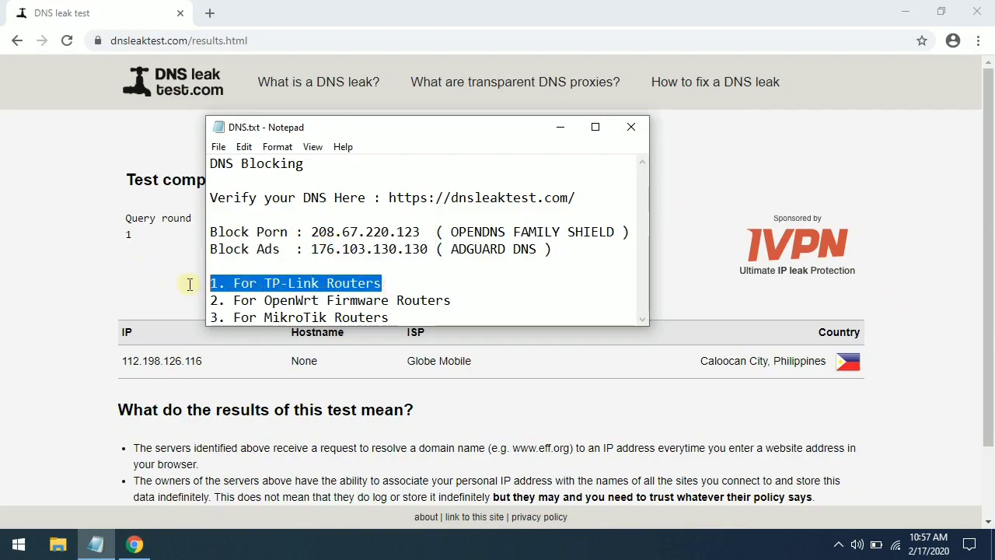
Open the TP-Link router's page at 192.168.0.1 in a new browser tab and log in with the username and password.
click(207, 12)
text(192.168.0.1)
key(Return)
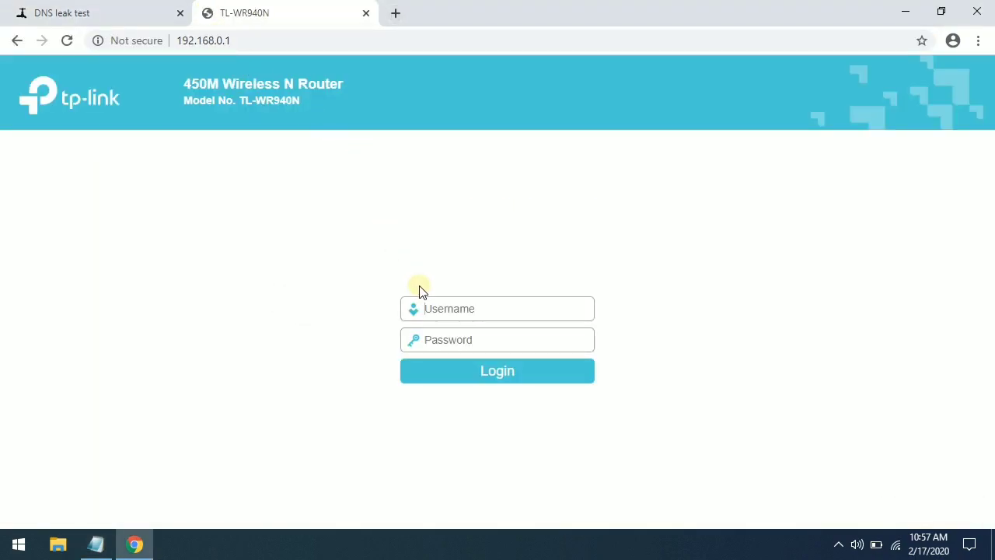
key(Return)
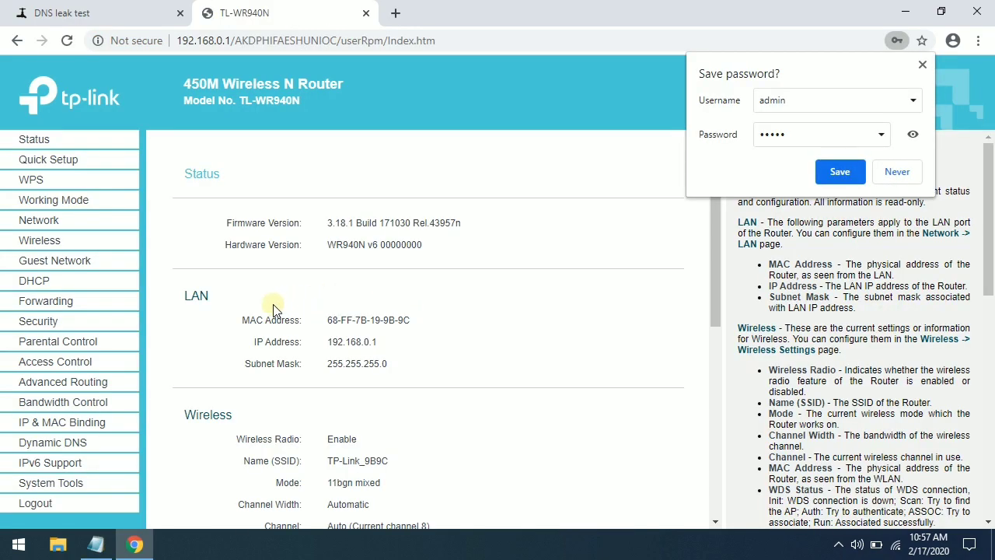
In the router's DHCP settings, set the Primary DNS to 208.67.220.123 copied from DNS.txt, save, and dismiss the password-saving prompt.
click(95, 278)
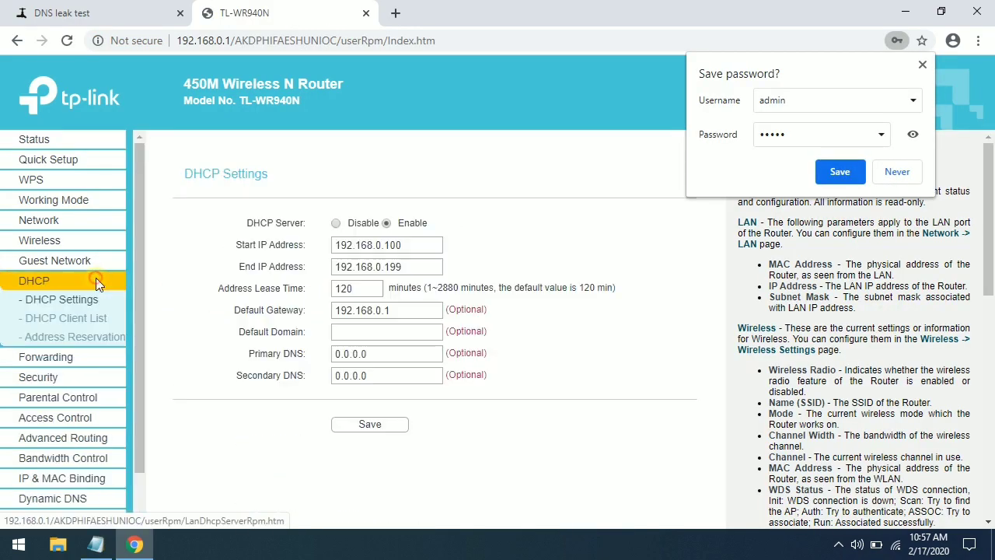
double_click(389, 354)
click(96, 544)
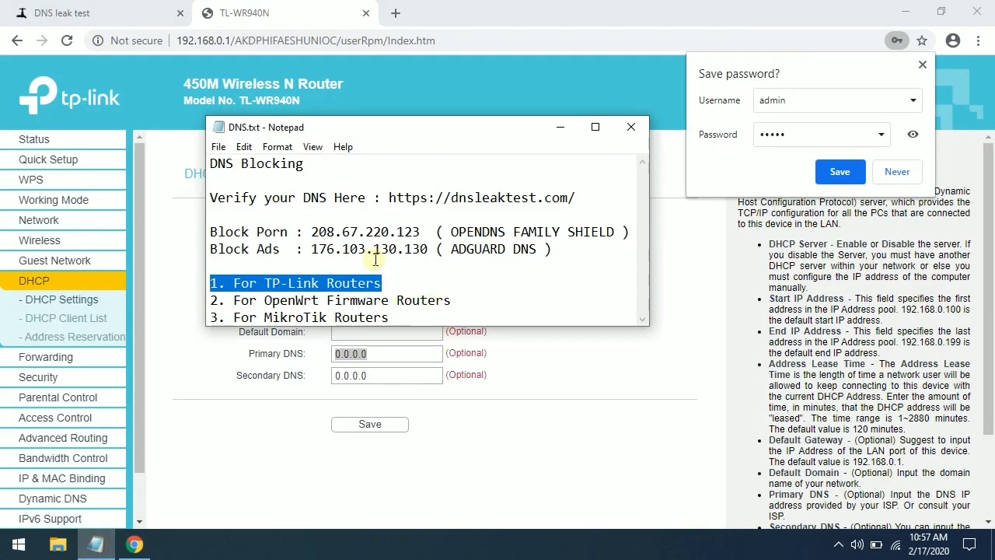
double_click(327, 231)
drag(418, 231, 327, 231)
right_click(380, 233)
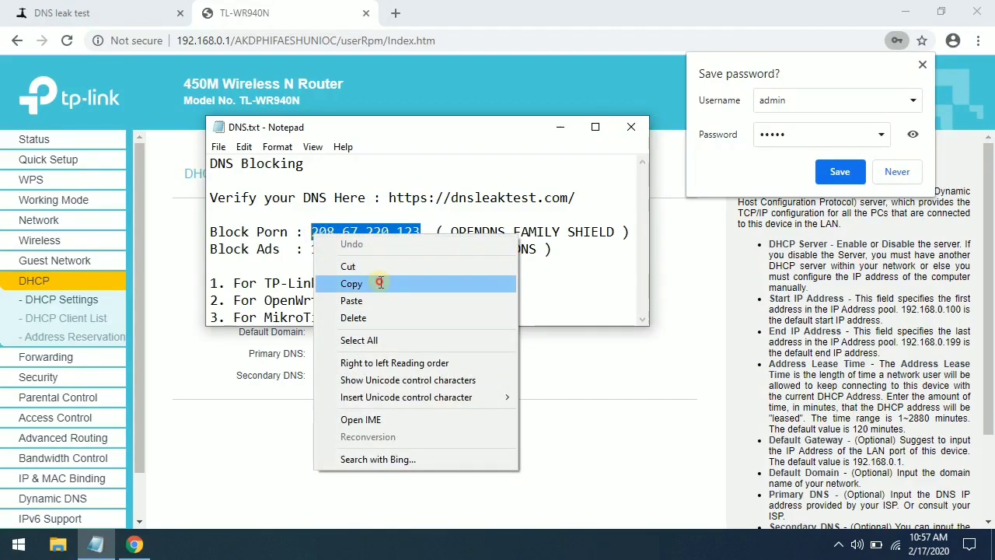
click(381, 283)
double_click(384, 356)
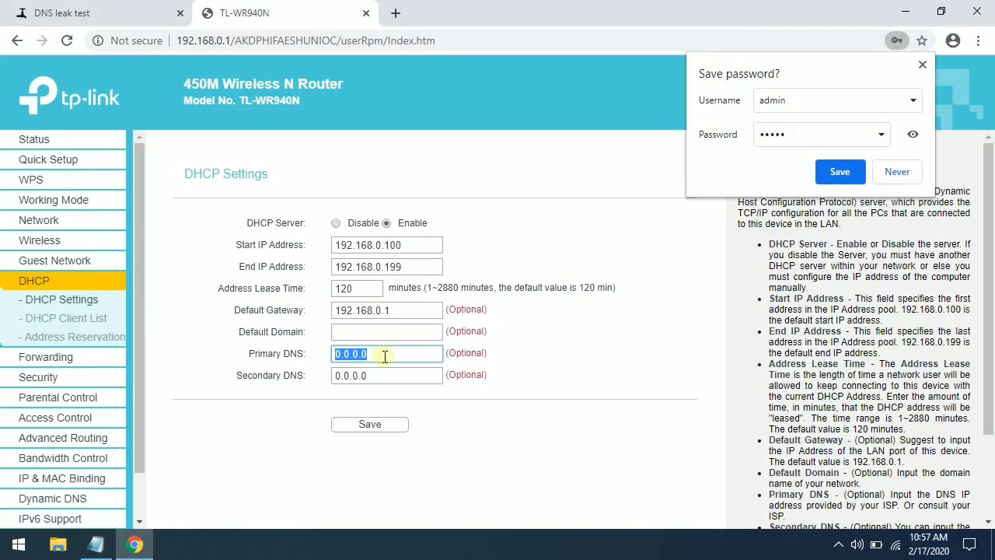
key(ctrl+v)
click(394, 425)
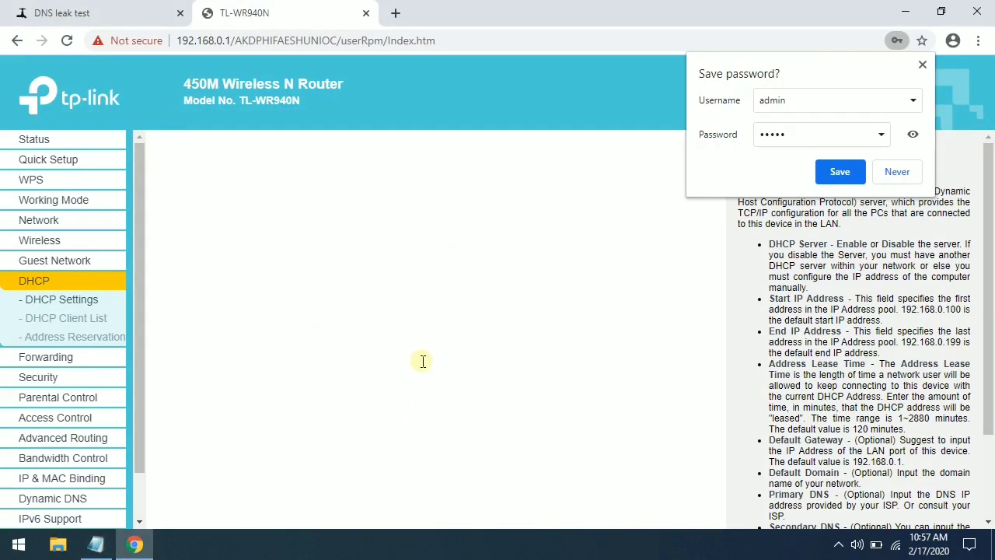
click(923, 64)
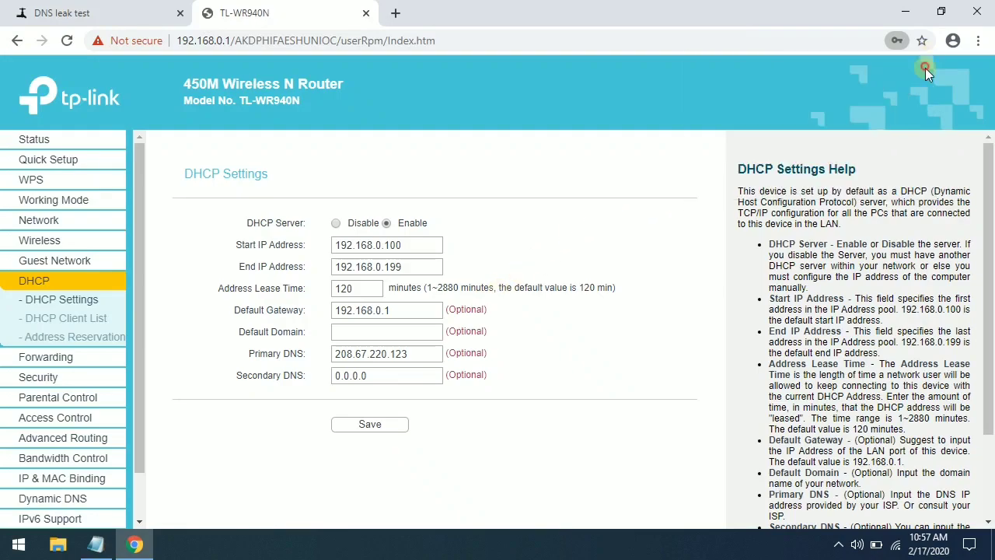
Disconnect from the TP-Link_9B9C Wi-Fi network and reconnect to it.
click(896, 544)
click(942, 176)
click(937, 178)
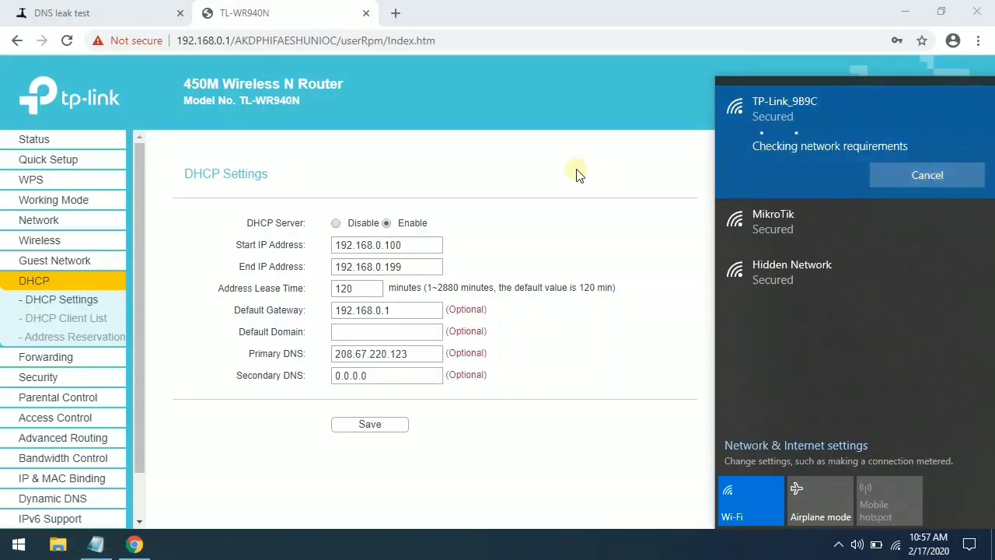
Return to the DNS leak test page and rerun the test.
click(96, 544)
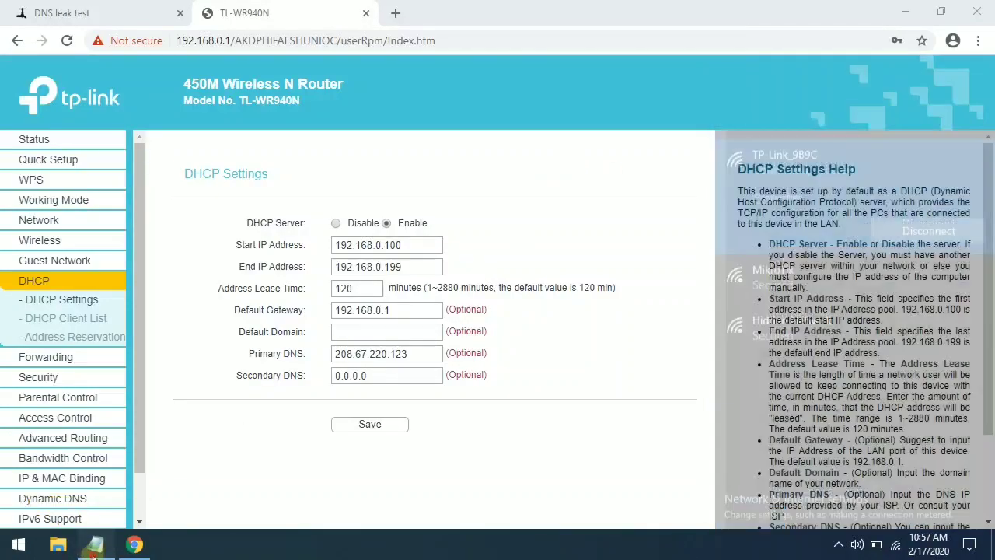
click(436, 196)
double_click(437, 196)
click(61, 11)
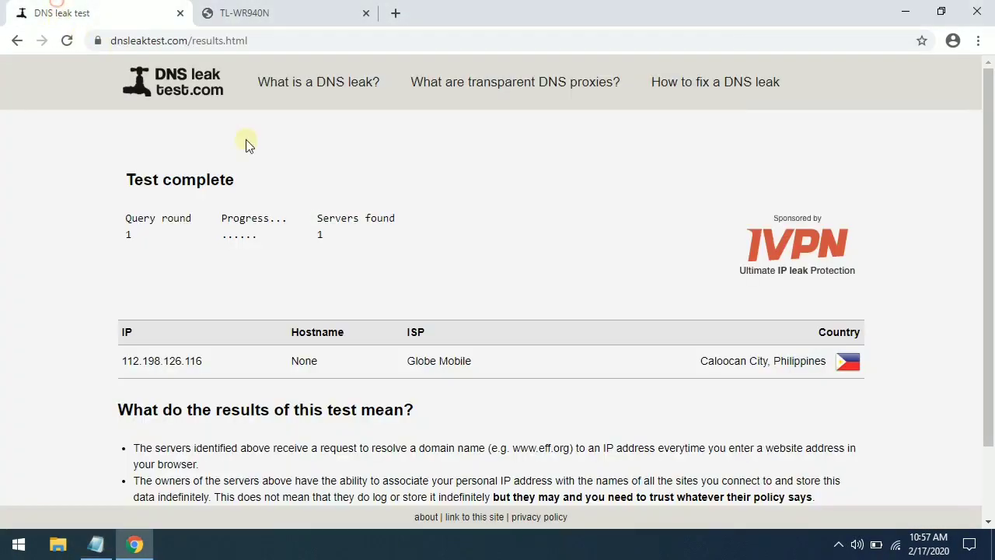
click(67, 41)
click(564, 163)
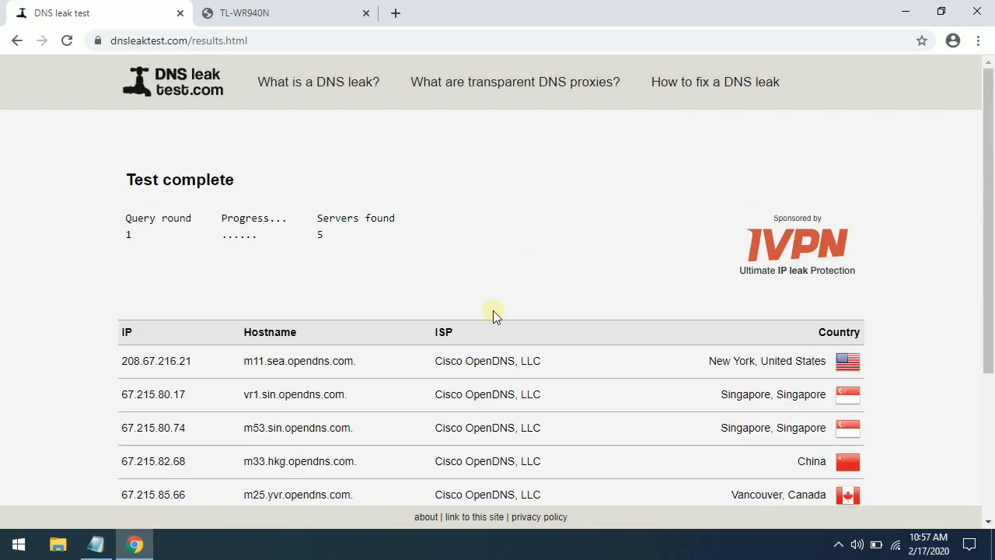
Compare the hostnames in the leak test results with the OpenDNS Family Shield entry in DNS.txt.
scroll(493, 311, down, 1)
double_click(301, 283)
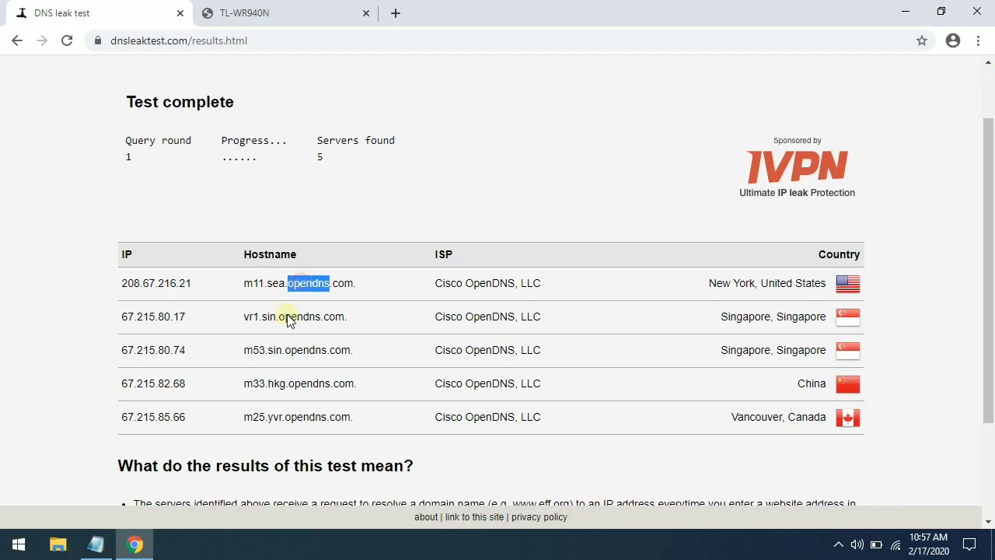
click(96, 545)
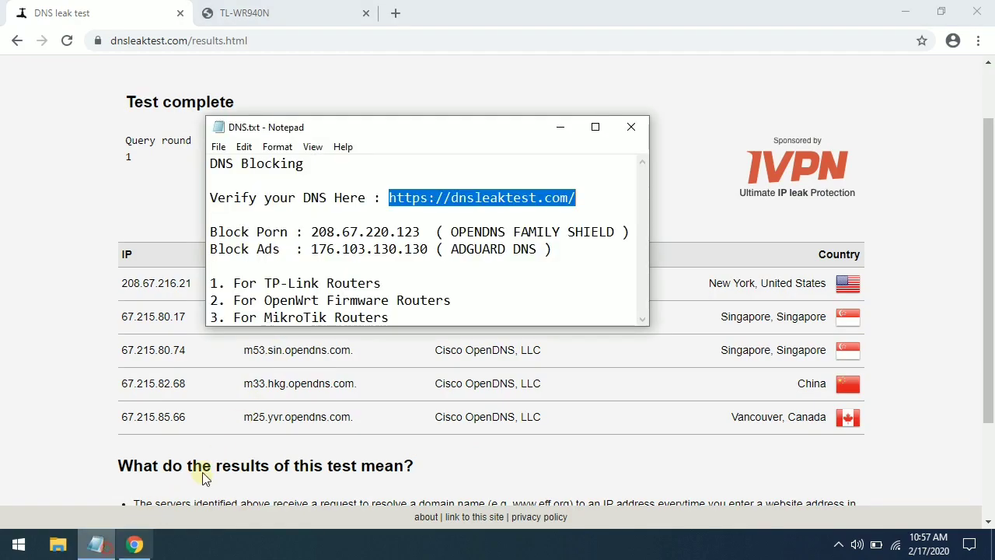
click(344, 230)
double_click(344, 230)
click(464, 230)
double_click(460, 231)
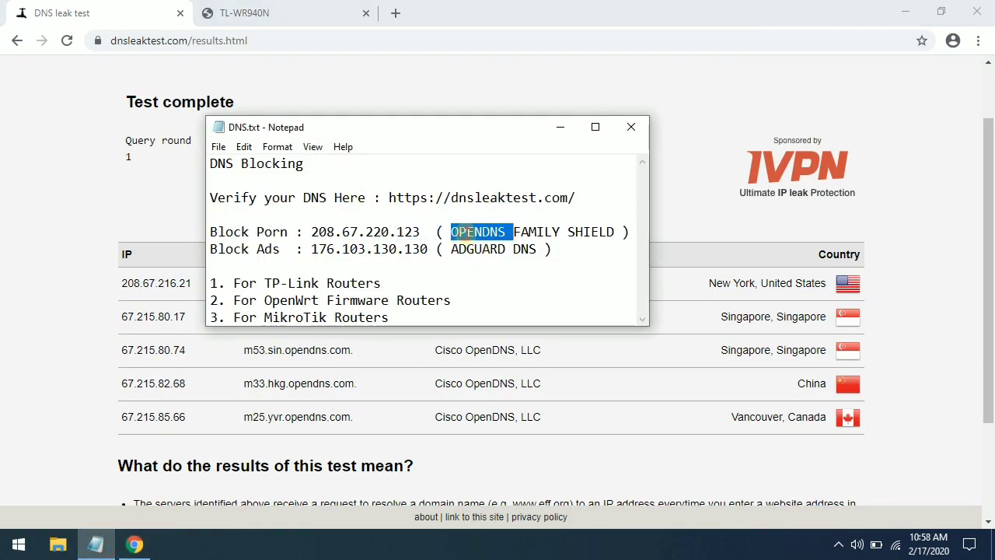
Test the adult-content filter by opening youjizz.com and youporn.com in separate new browser tabs.
click(38, 263)
click(394, 13)
text(youjizz.com)
key(Return)
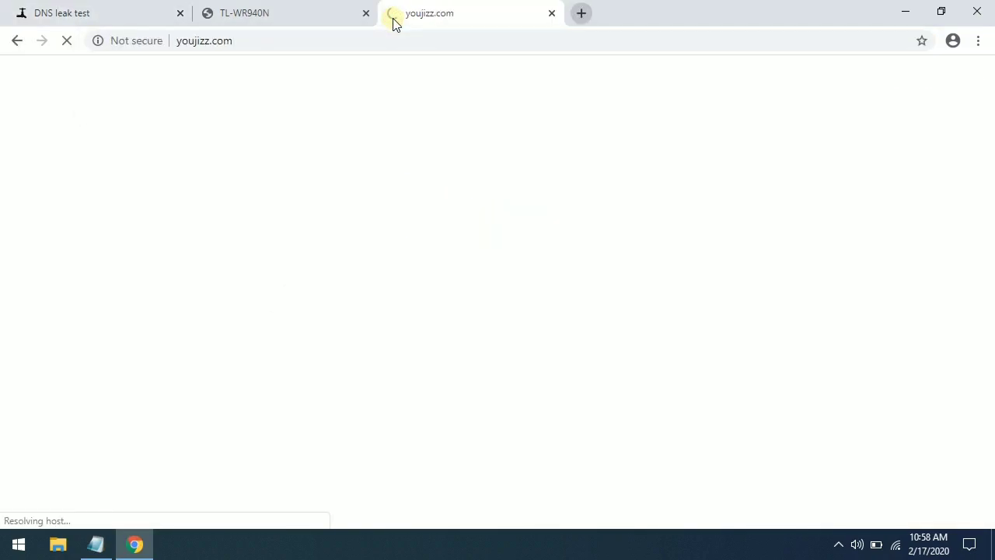
click(579, 16)
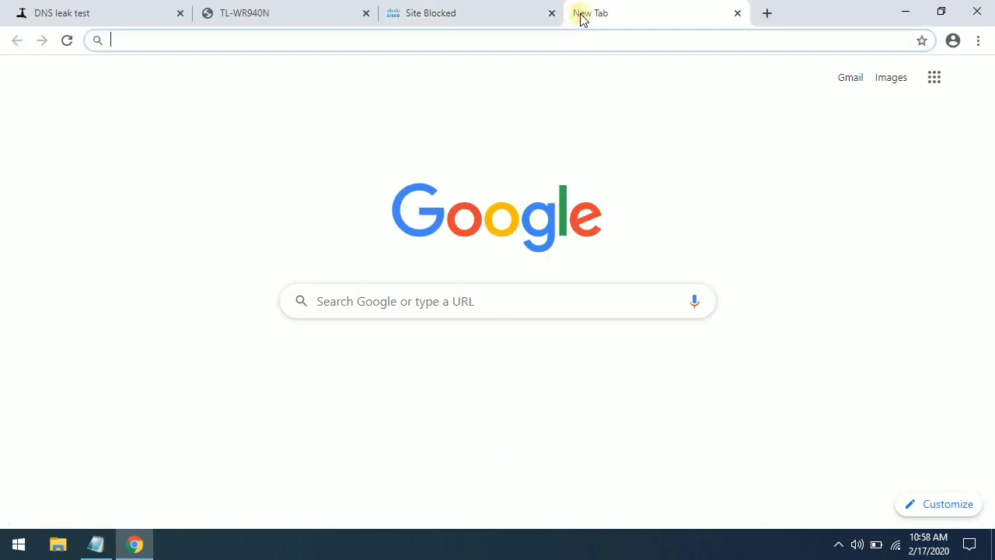
text(youporn.com)
key(Return)
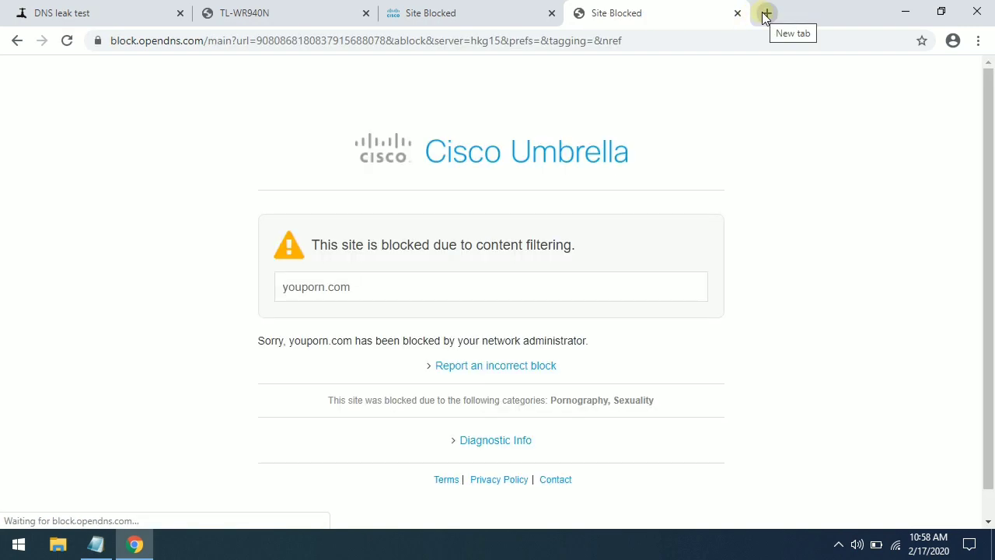
Check the youjizz.com tab and close both site test tabs.
click(533, 14)
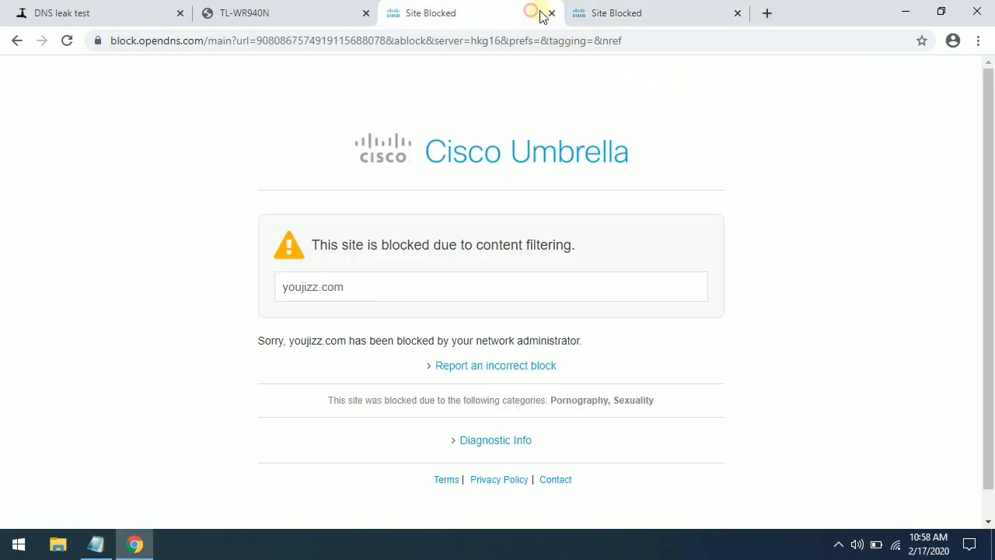
click(551, 13)
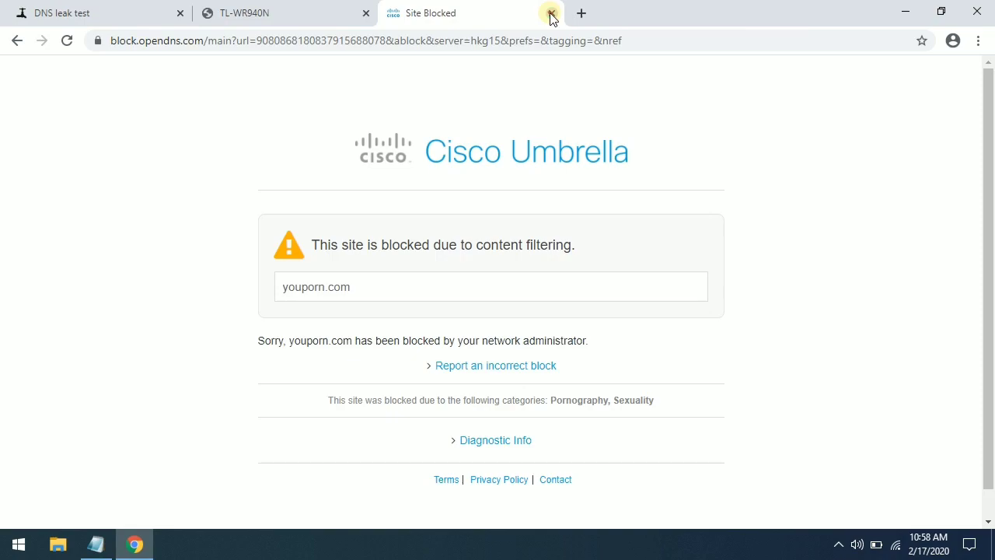
click(551, 14)
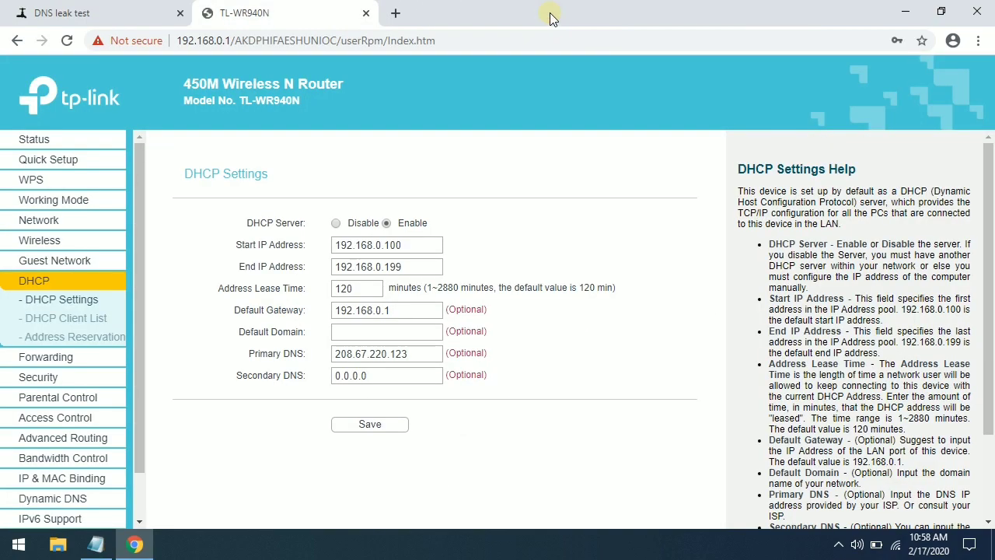
Copy the AdGuard address 176.103.130.130 from DNS.txt into the router's Primary DNS field and save the DHCP settings.
click(97, 544)
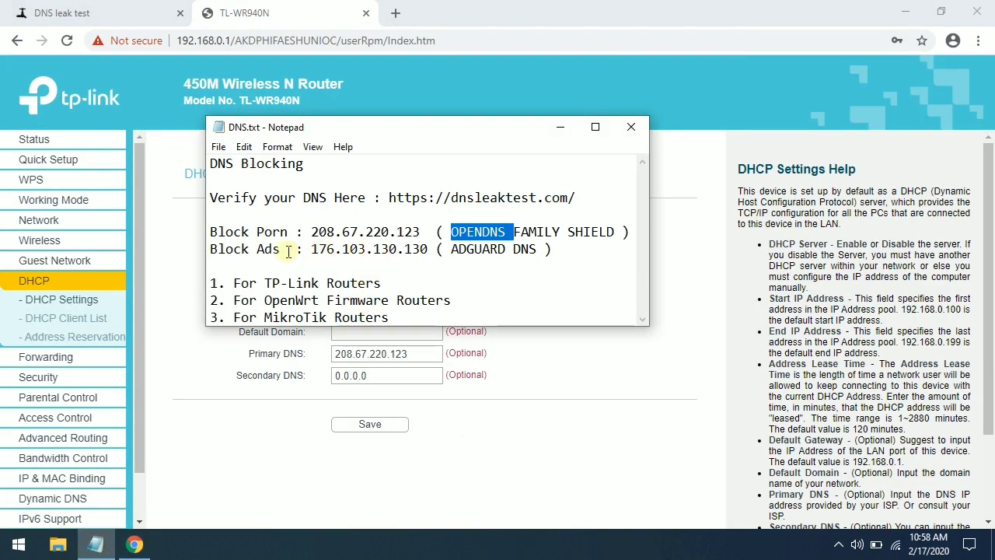
drag(210, 250, 278, 248)
double_click(352, 248)
right_click(351, 248)
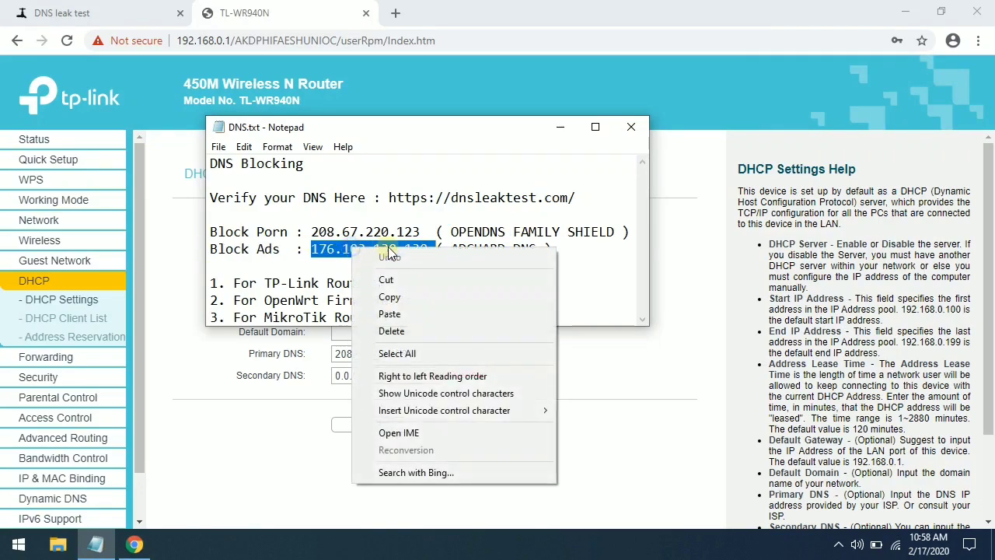
click(411, 295)
double_click(416, 355)
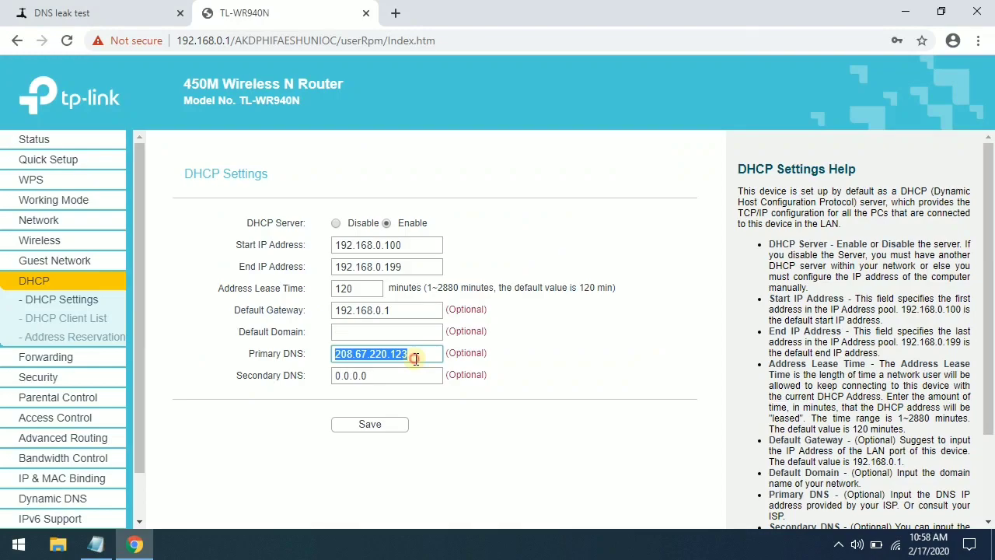
key(ctrl+v)
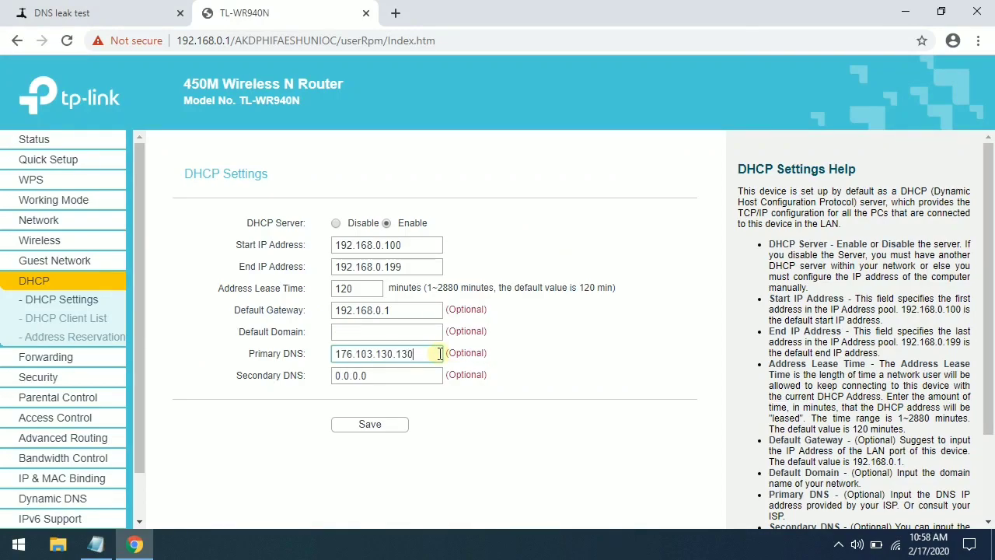
click(362, 423)
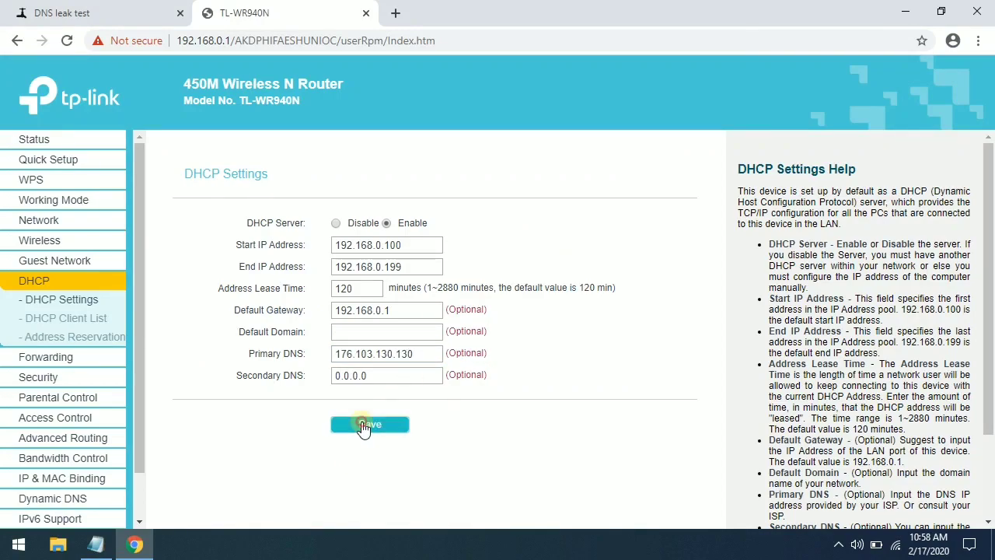
Reconnect the computer to the TP-Link_9B9C wireless network.
click(895, 544)
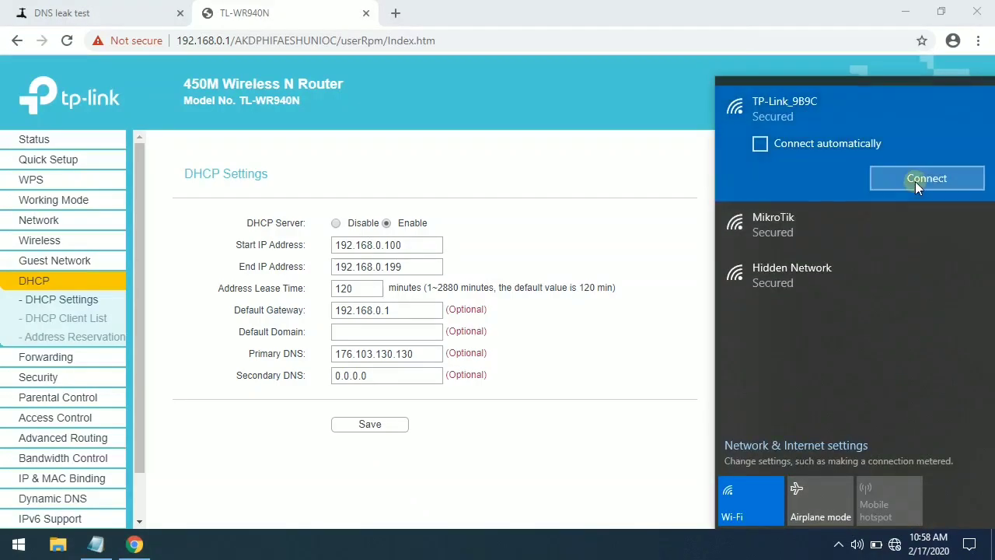
click(886, 178)
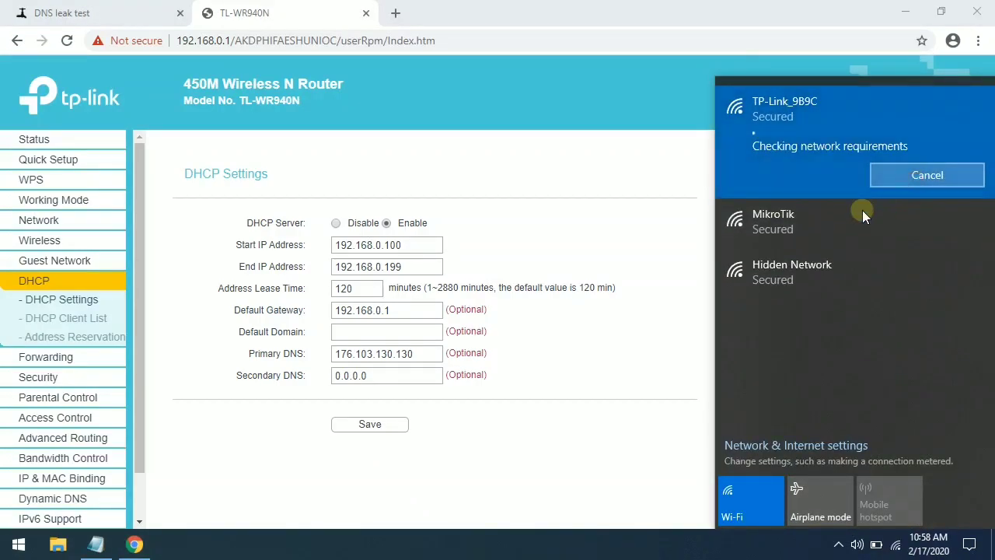
click(536, 160)
Rerun the DNS leak test and examine the hostname in its results.
click(120, 14)
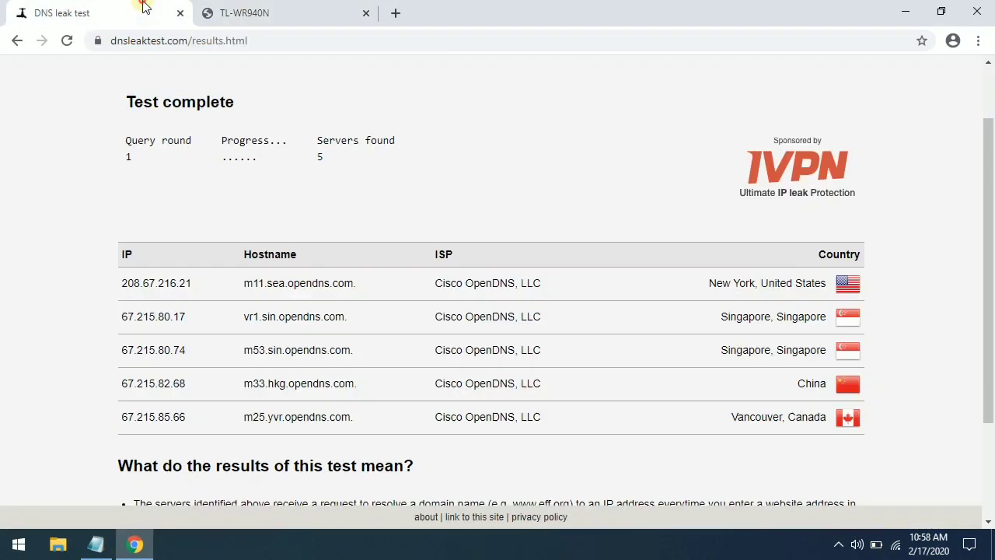
click(67, 40)
click(559, 159)
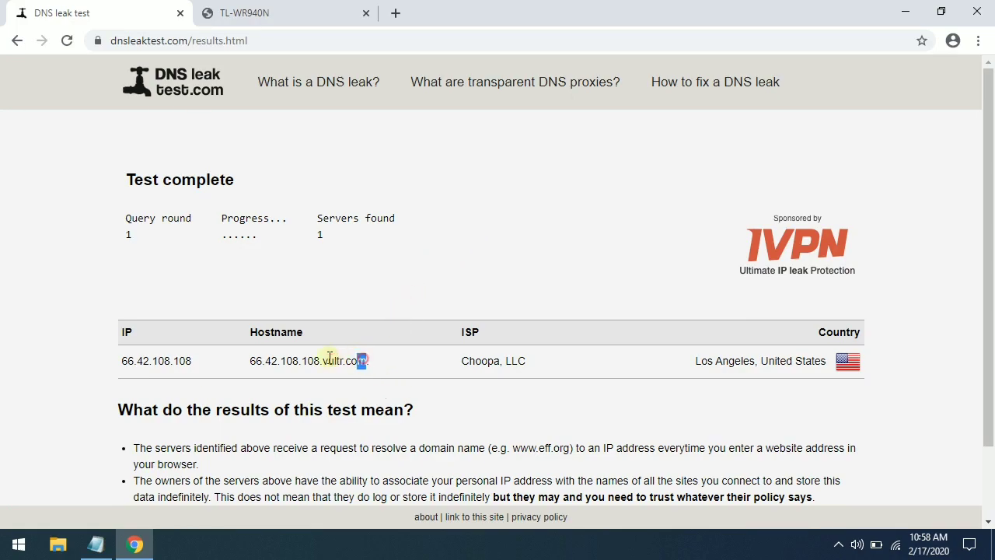
drag(362, 359, 252, 355)
click(359, 264)
Open speedtest.net in a new browser tab and look through the page for ads.
click(397, 15)
text(speedtest.)
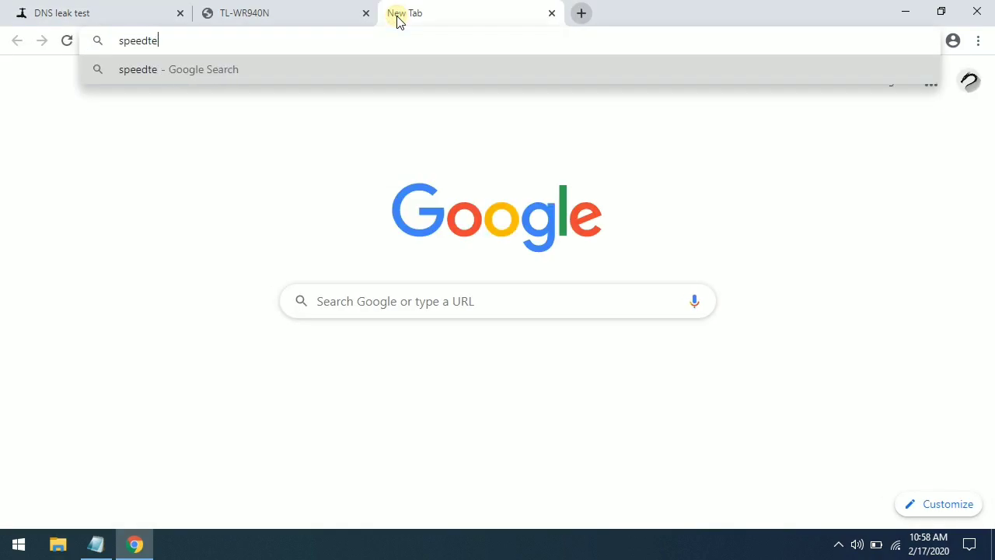
text(net)
key(Return)
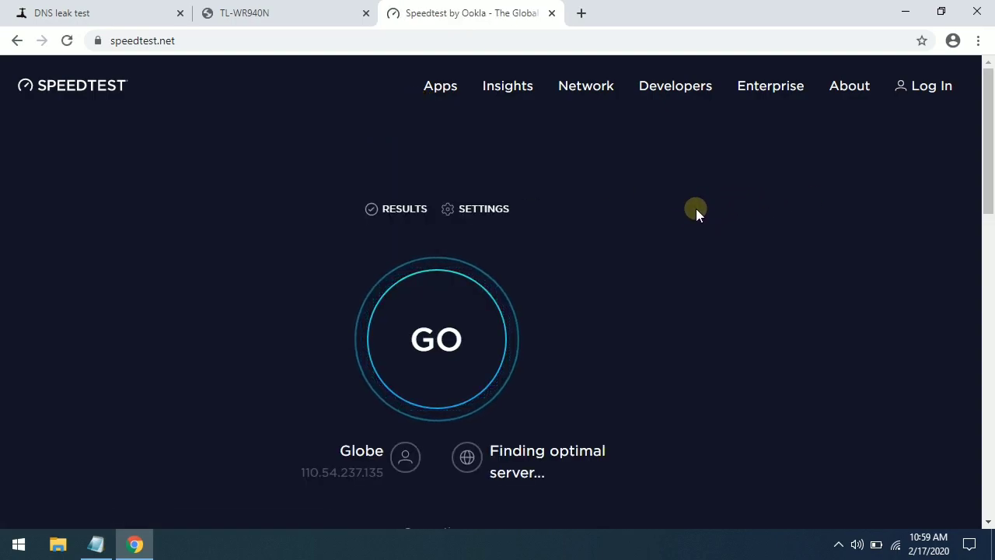
scroll(738, 264, down, 3)
scroll(793, 326, up, 3)
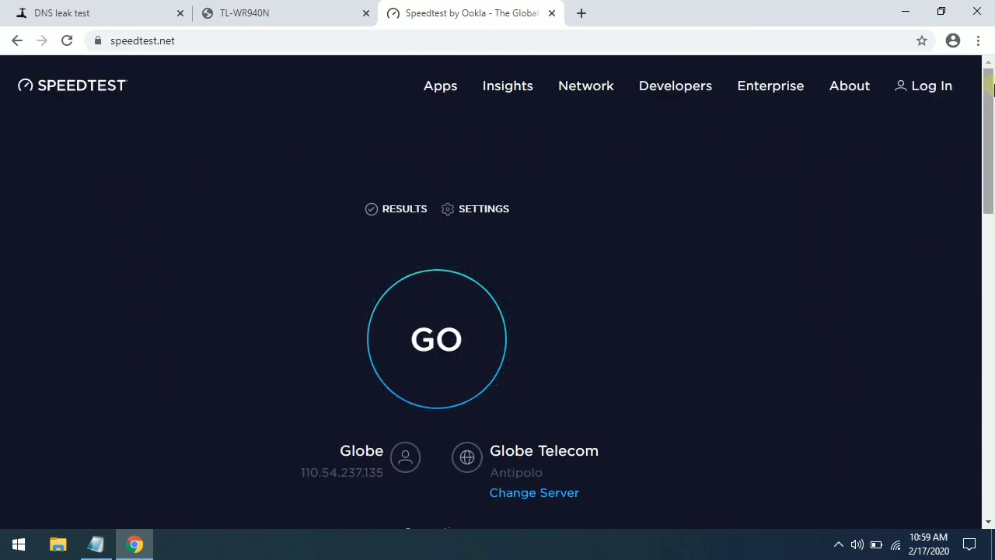
Check the browser's installed extensions for an ad blocker and reload the speedtest.net page.
click(977, 41)
mouse_move(844, 262)
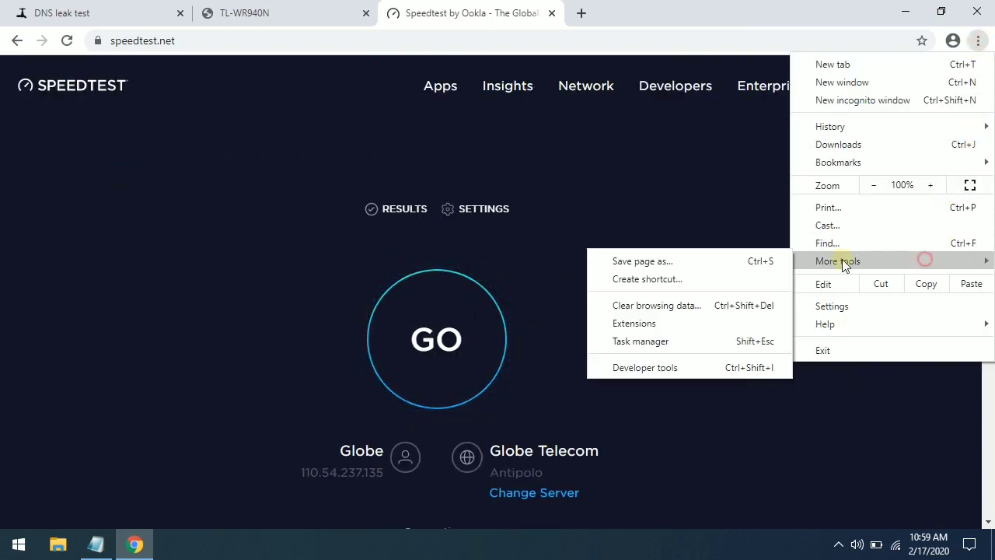
click(666, 323)
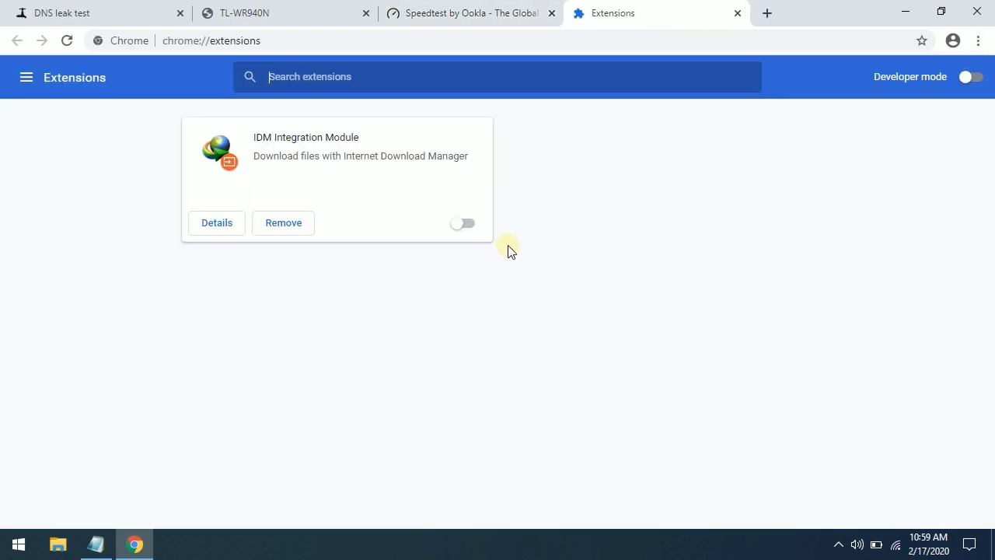
click(410, 11)
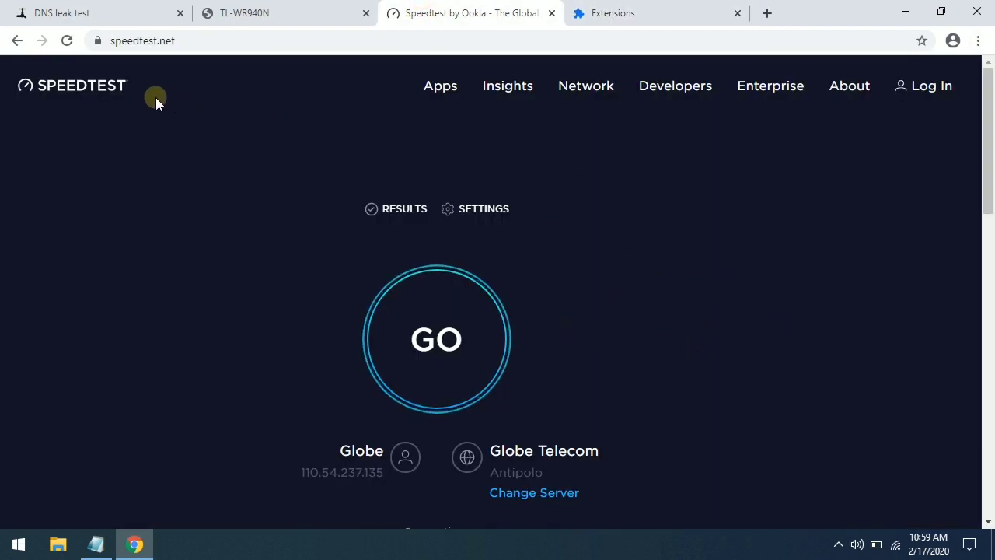
click(68, 39)
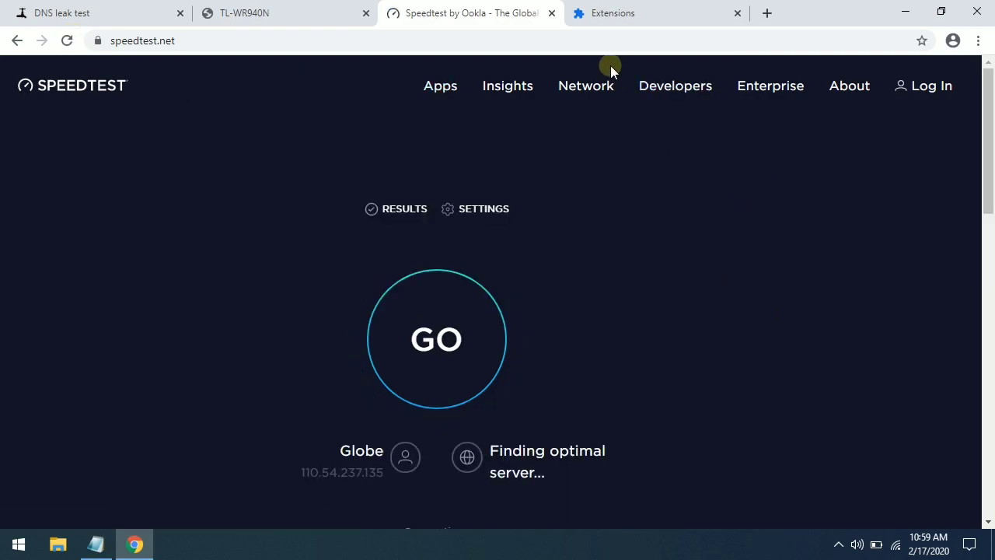
Return to the router's DHCP settings and review the Block Ads entry in DNS.txt.
click(309, 10)
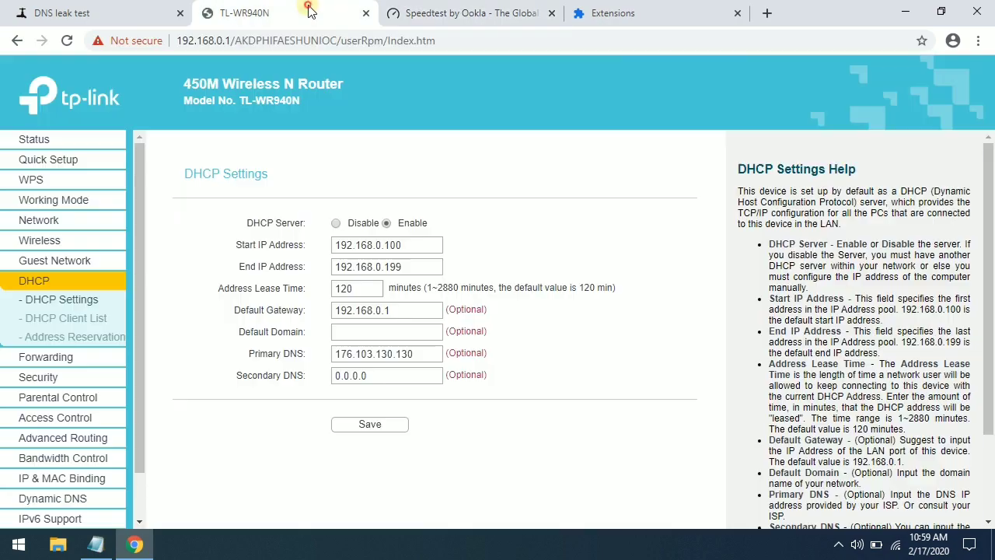
click(95, 544)
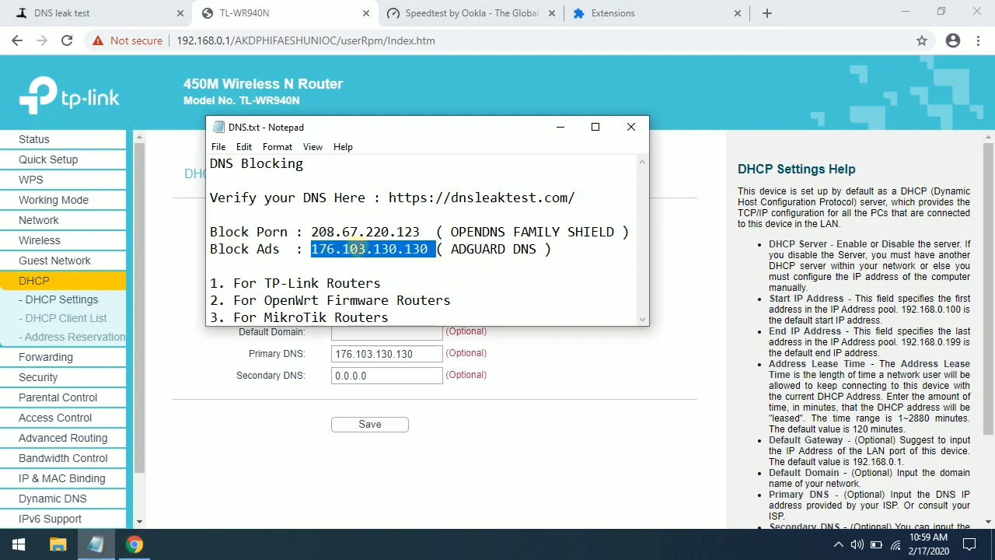
drag(281, 249, 185, 253)
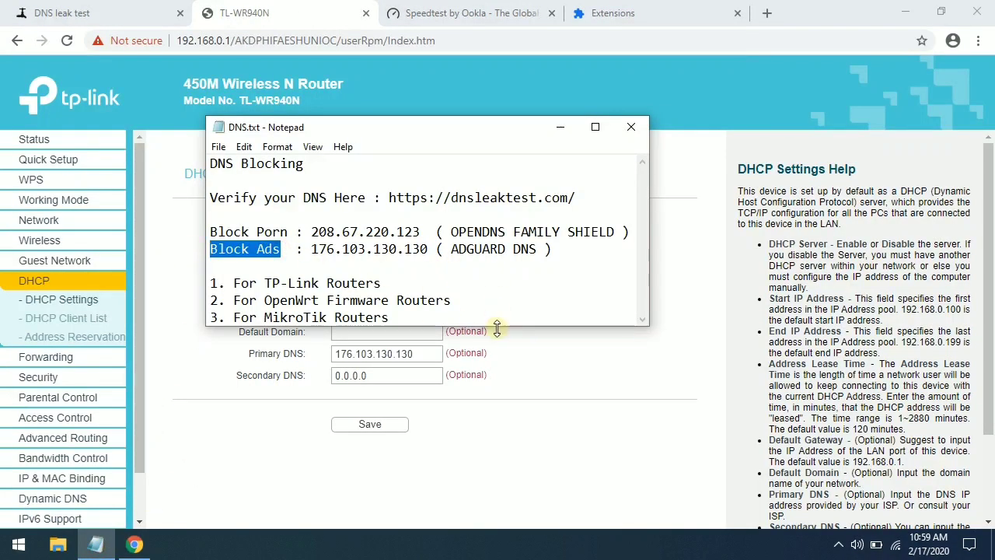
click(403, 286)
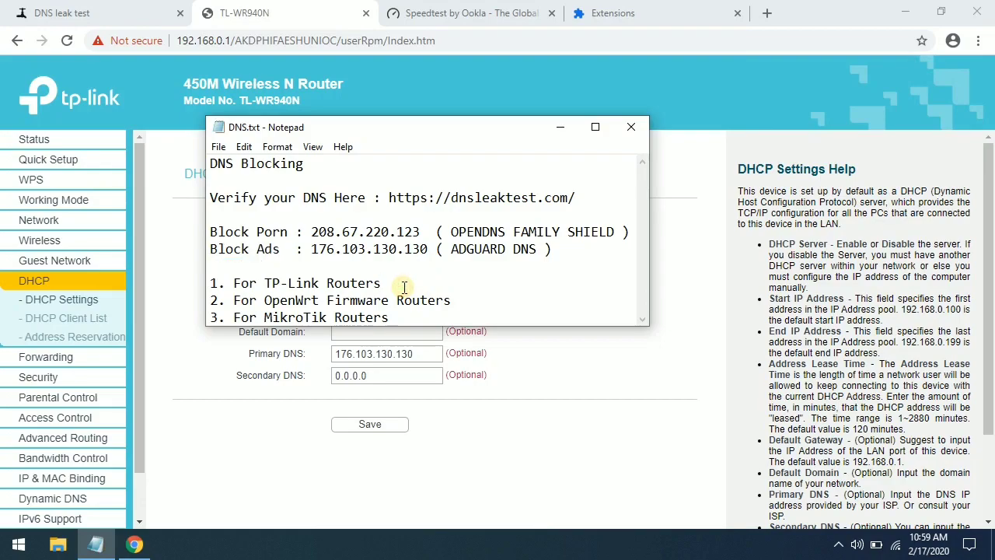
Minimise the browser and highlight the OpenWrt Firmware Routers line in DNS.txt.
click(905, 13)
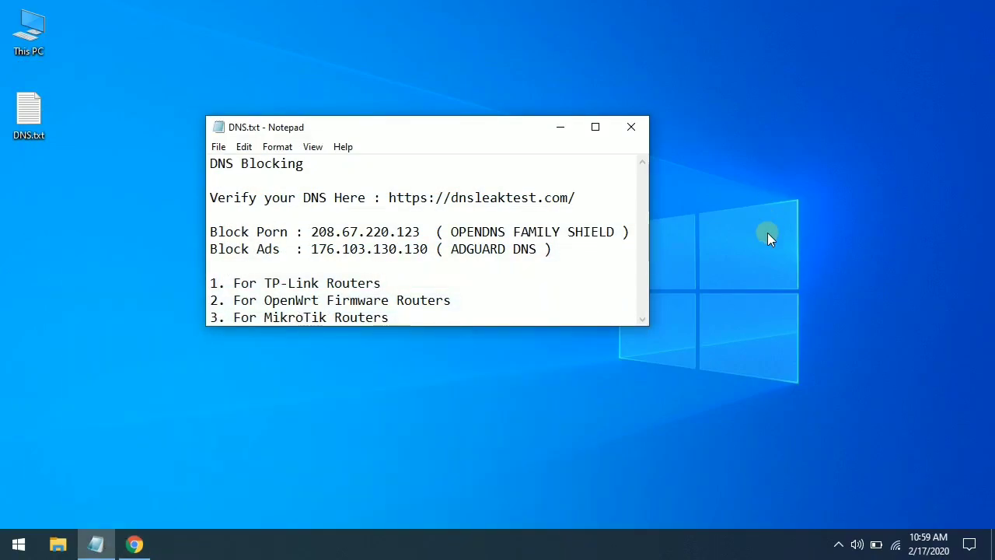
click(760, 277)
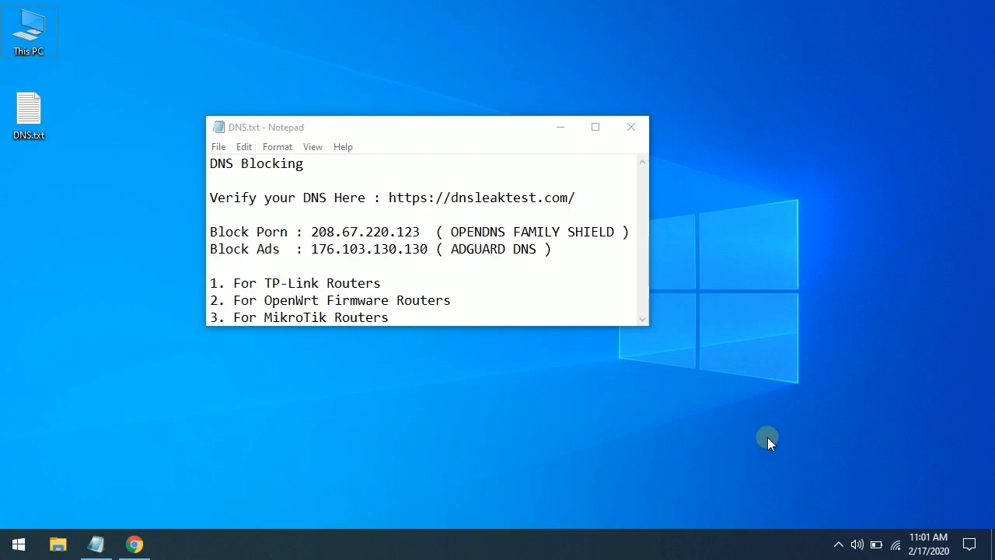
drag(458, 301, 193, 299)
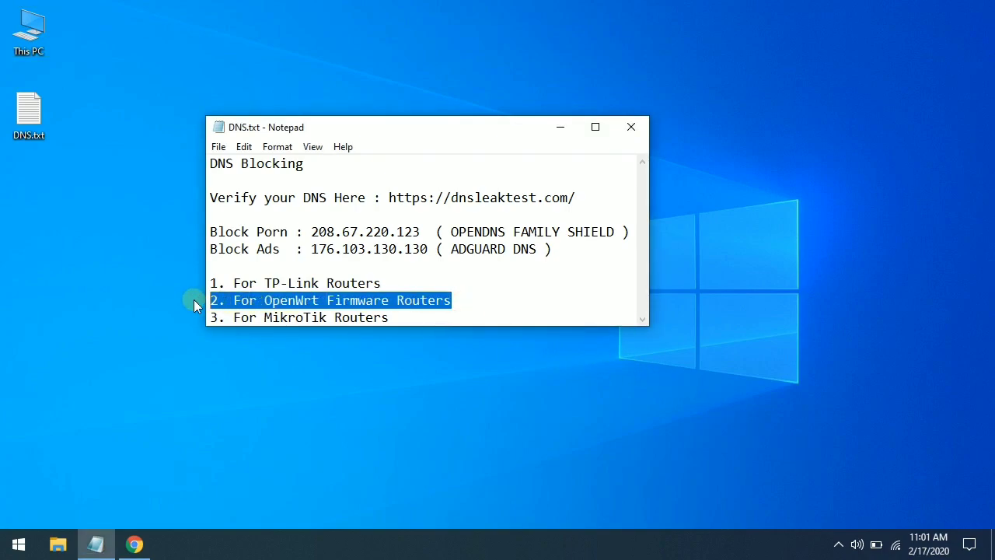
Open the OpenWrt router's administration page at 192.168.1.1 in the browser and log in as root with the router password.
click(135, 543)
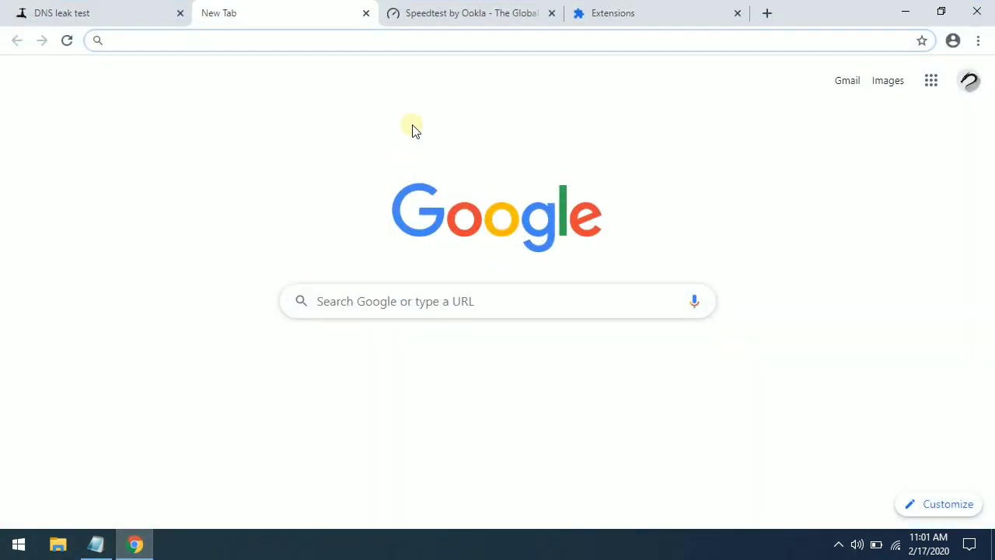
text(192.168.1.1)
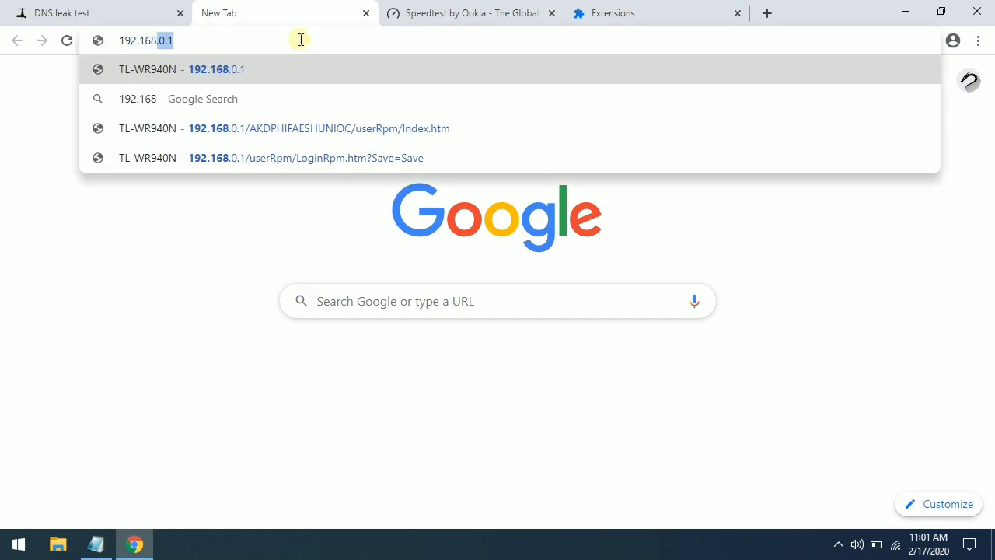
key(Return)
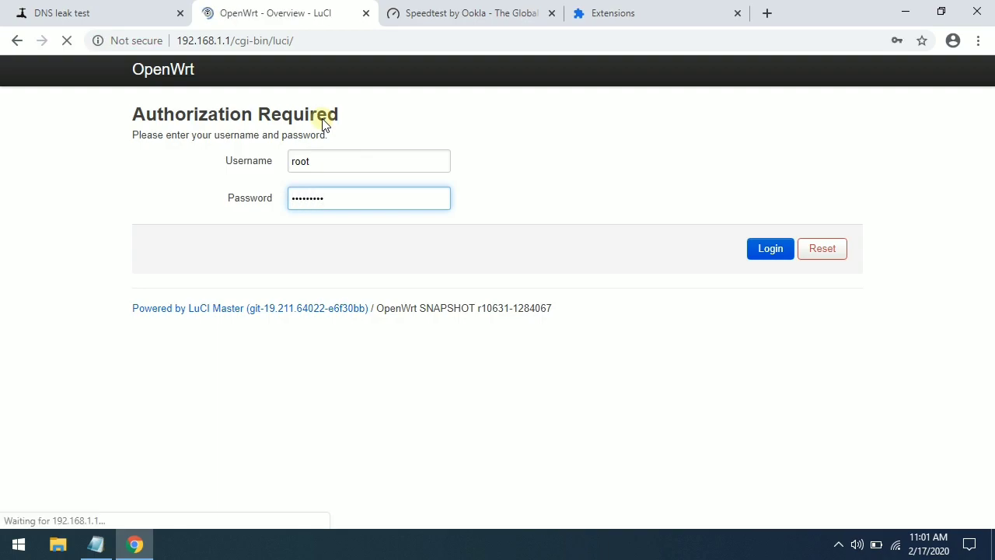
Go to the router's network interfaces, dismiss the offer to save the password, and open the WAN interface for editing.
click(406, 100)
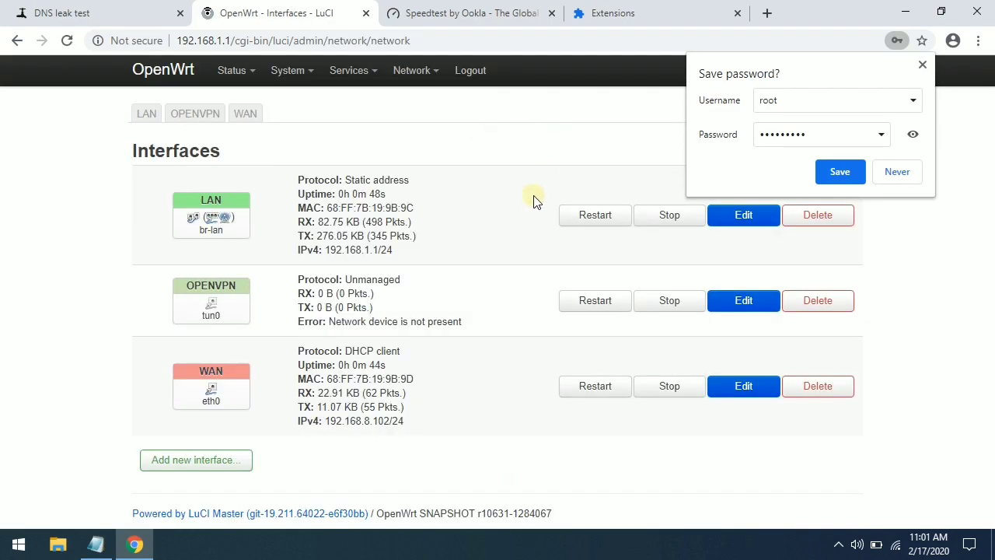
click(921, 65)
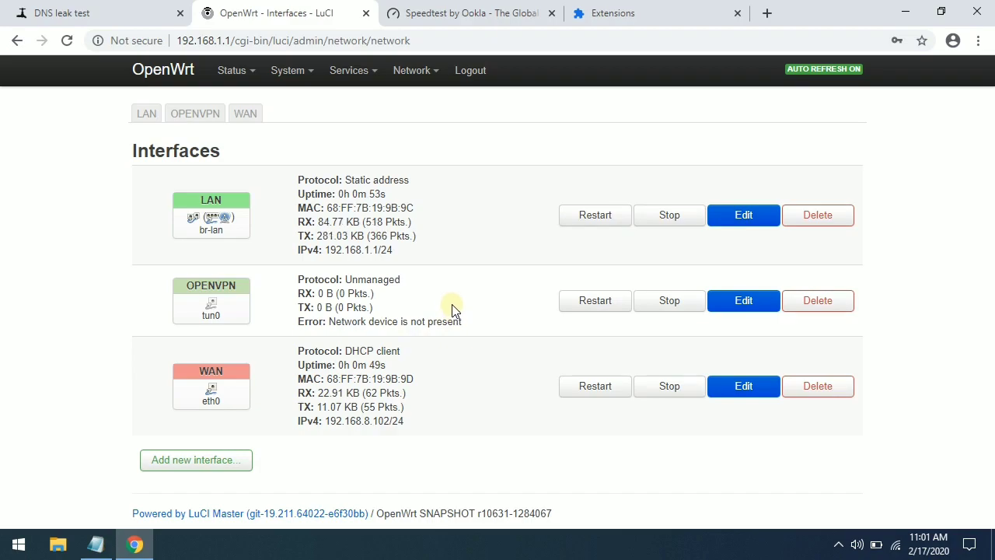
click(739, 392)
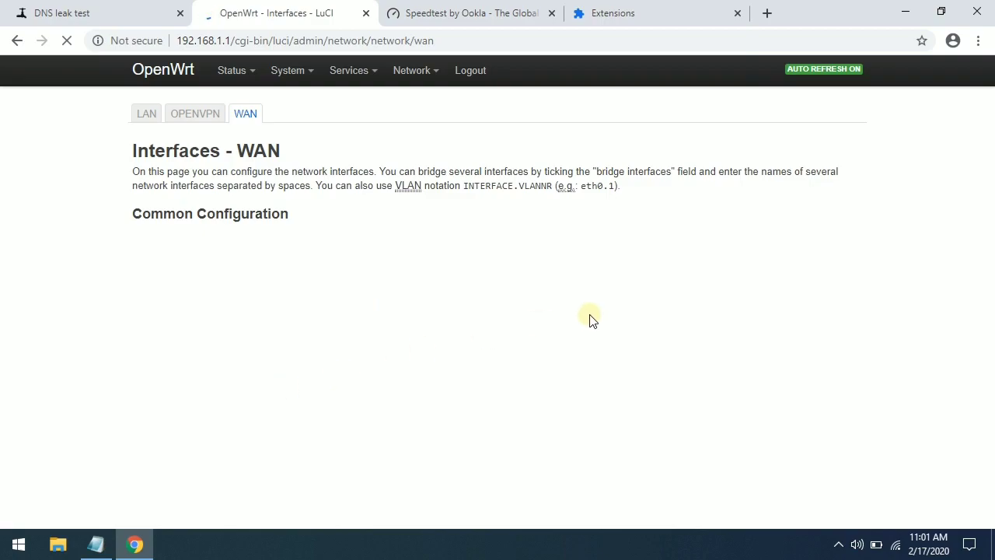
In the WAN interface's advanced settings, disable Use DNS servers advertised by peer, then save and apply.
scroll(589, 311, down, 1)
click(245, 202)
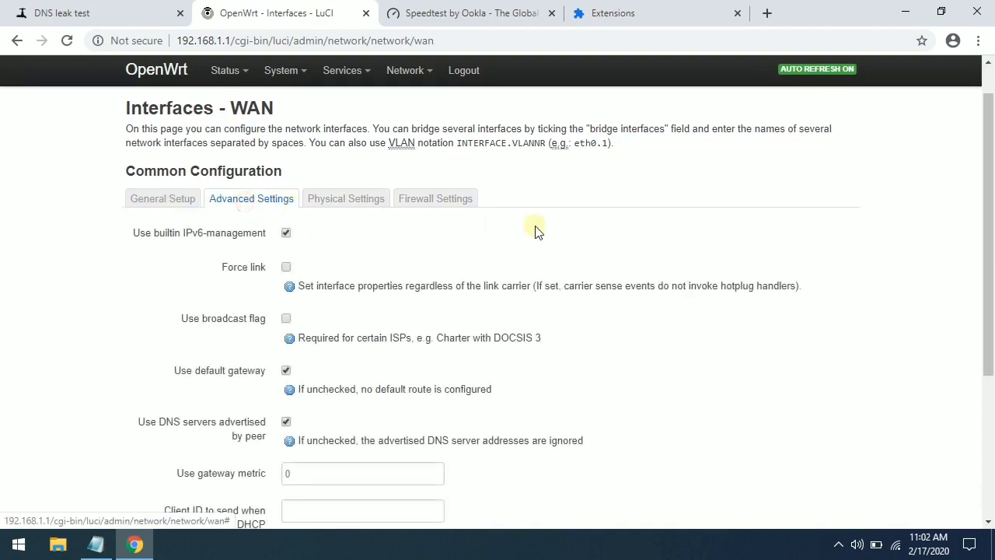
scroll(533, 227, down, 2)
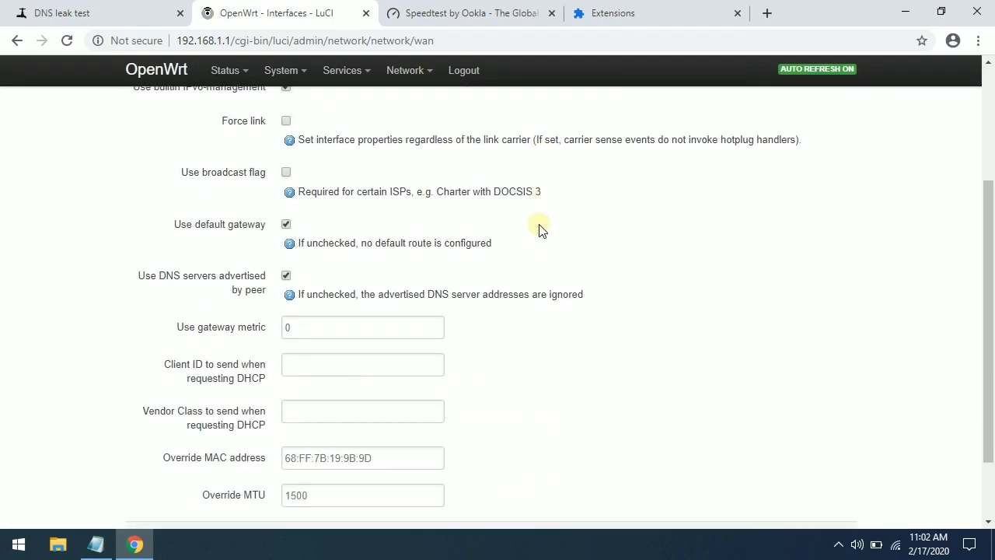
click(286, 266)
scroll(769, 257, down, 2)
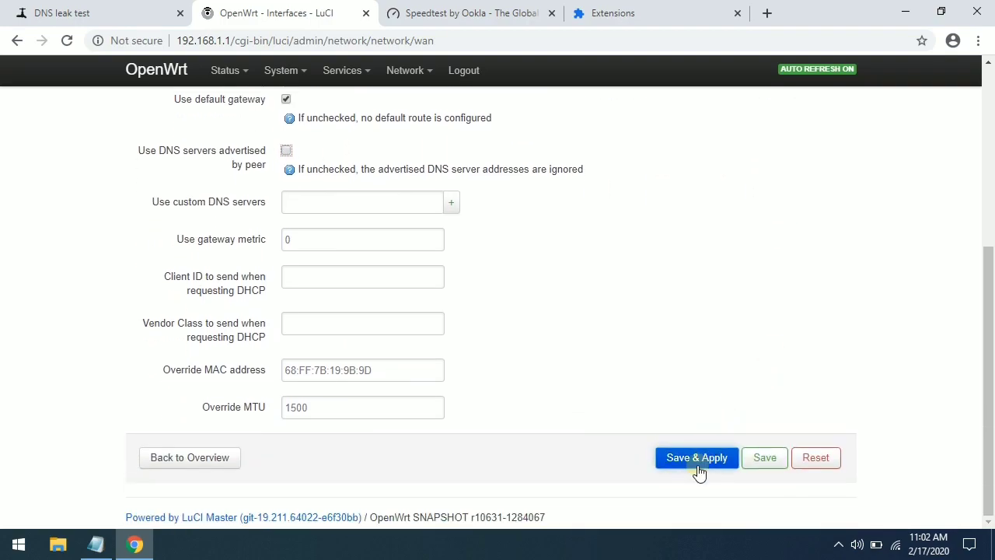
click(696, 458)
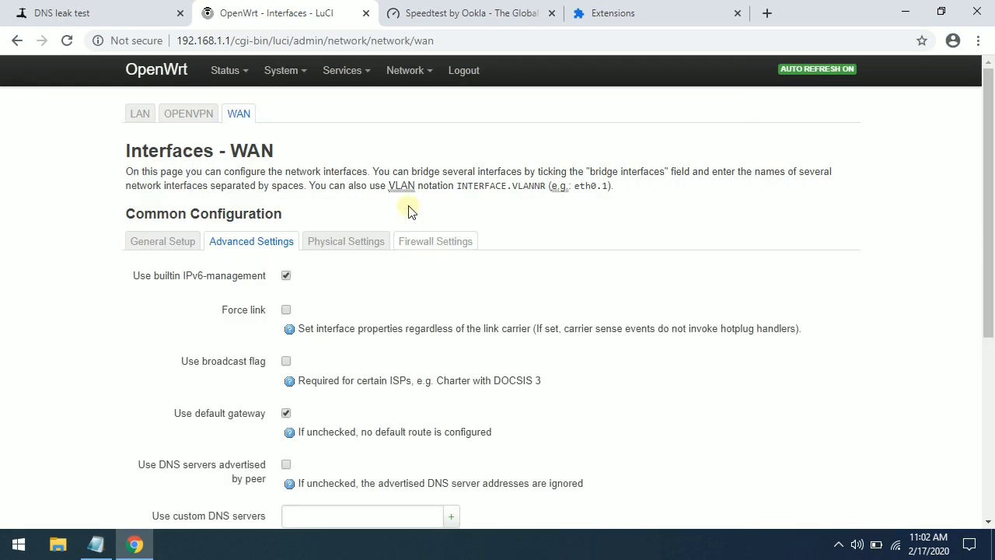
Return to the router's network interfaces overview and open the LAN interface for editing.
mouse_move(396, 83)
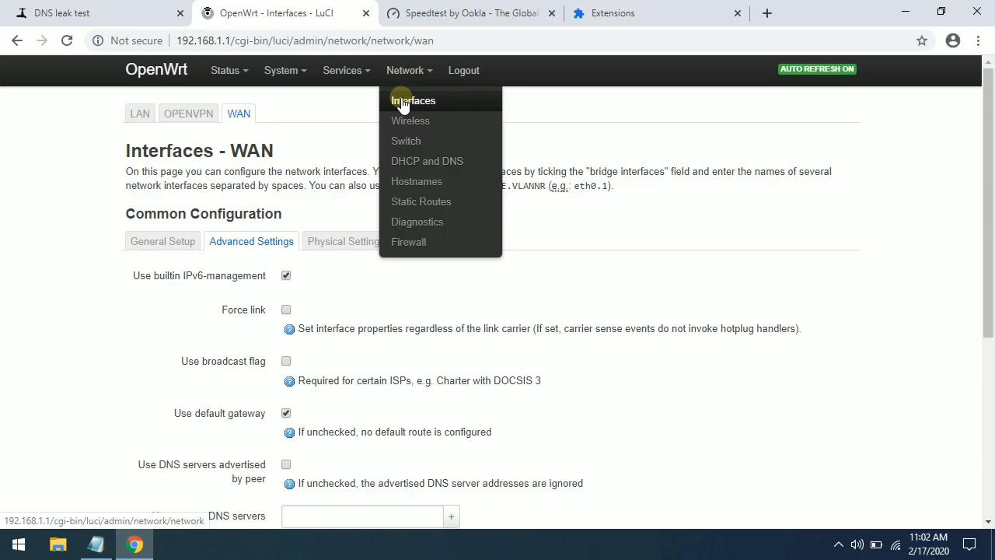
click(402, 101)
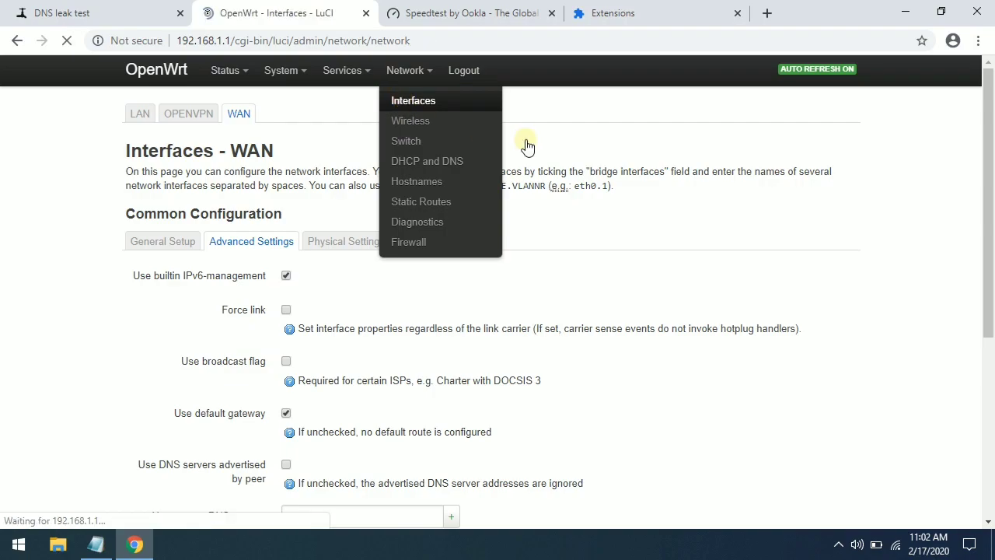
click(754, 219)
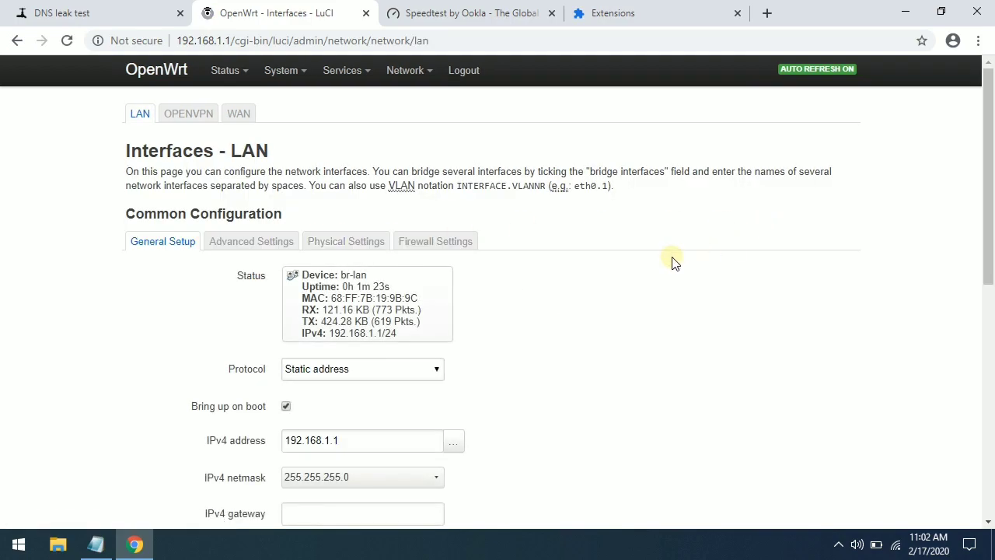
Copy the OpenDNS Family Shield address 208.67.220.123 from the Block Porn line in DNS.txt.
scroll(672, 258, down, 2)
scroll(654, 256, down, 1)
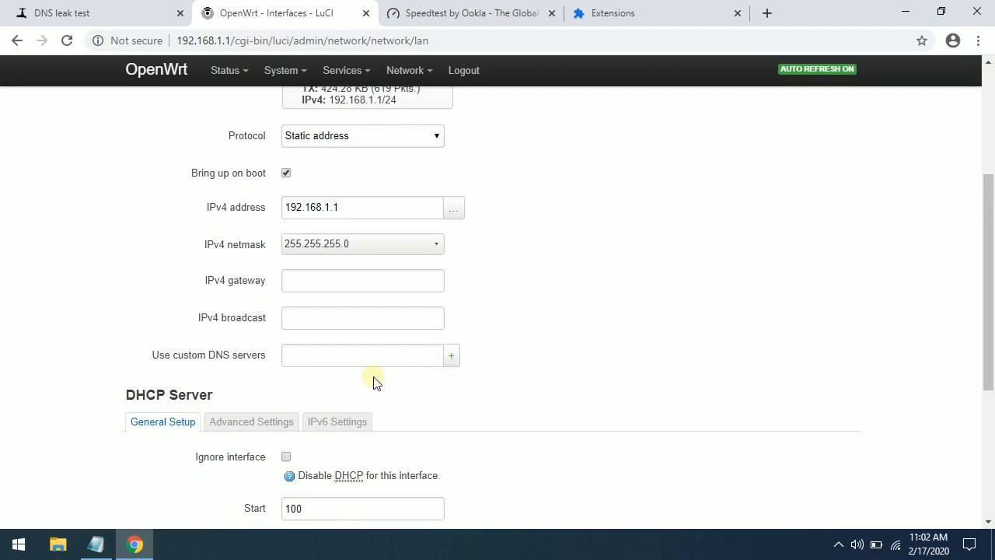
click(95, 543)
drag(311, 231, 436, 231)
right_click(379, 230)
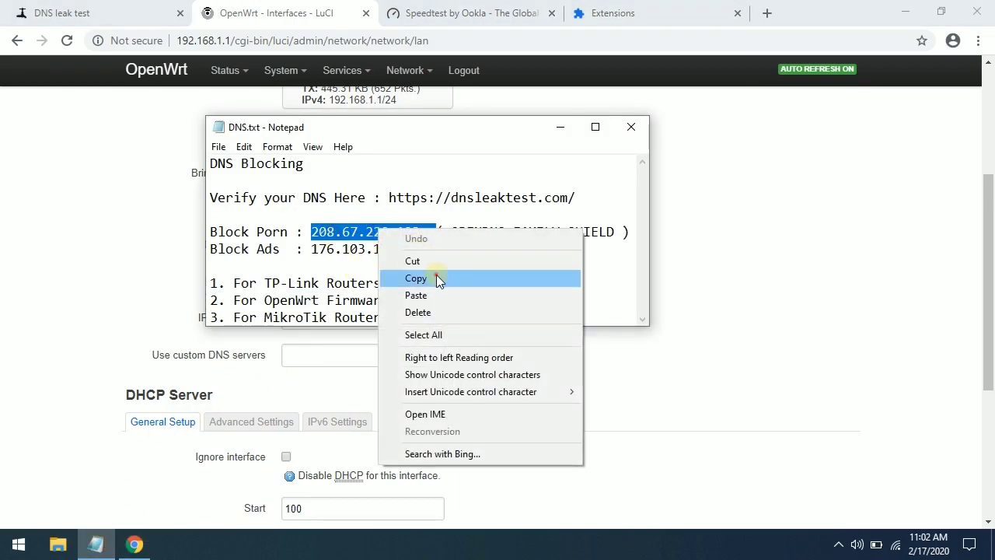
click(436, 277)
Add 208.67.220.123 without a trailing space as the LAN interface's custom DNS server, and save and apply the change.
click(4, 328)
click(301, 351)
right_click(307, 354)
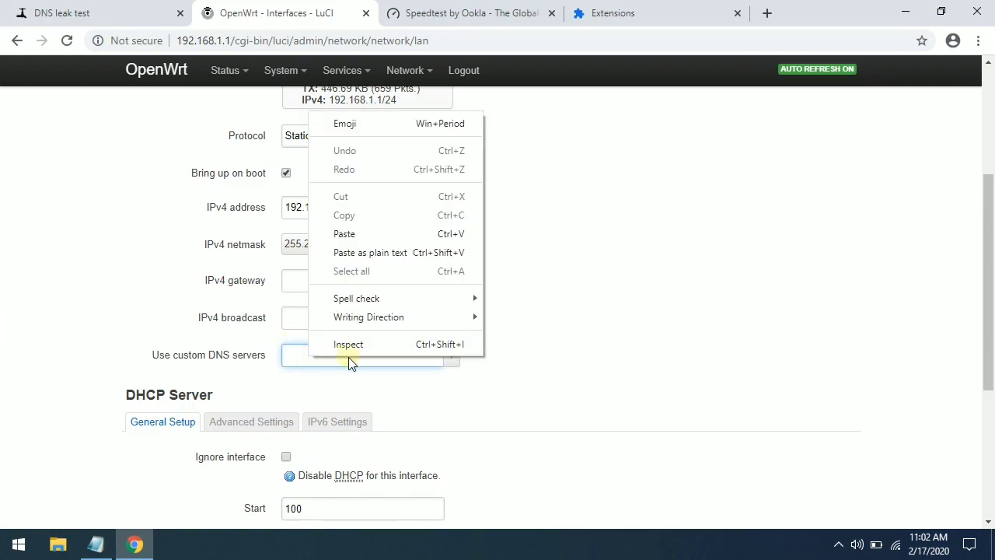
click(436, 234)
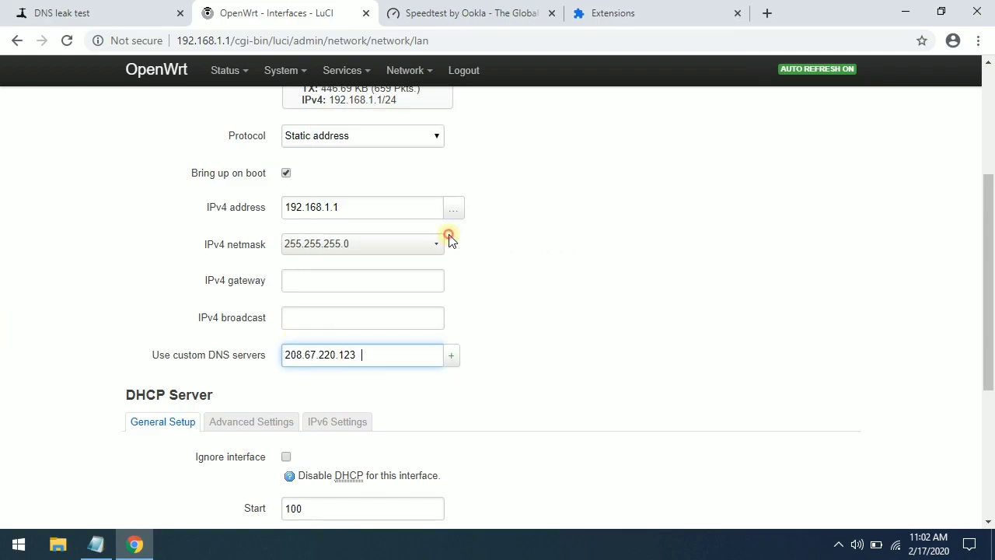
click(451, 359)
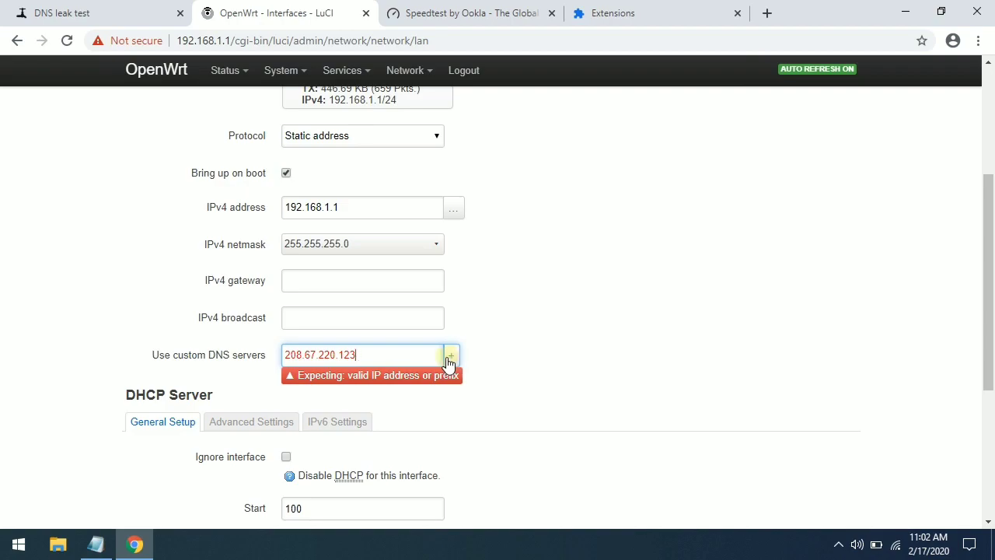
click(450, 360)
scroll(562, 282, down, 4)
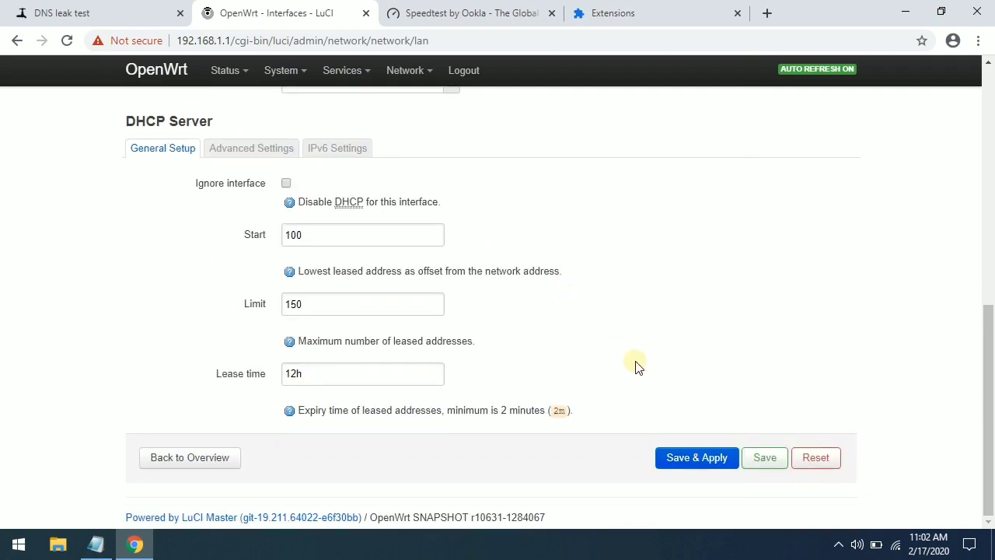
click(690, 459)
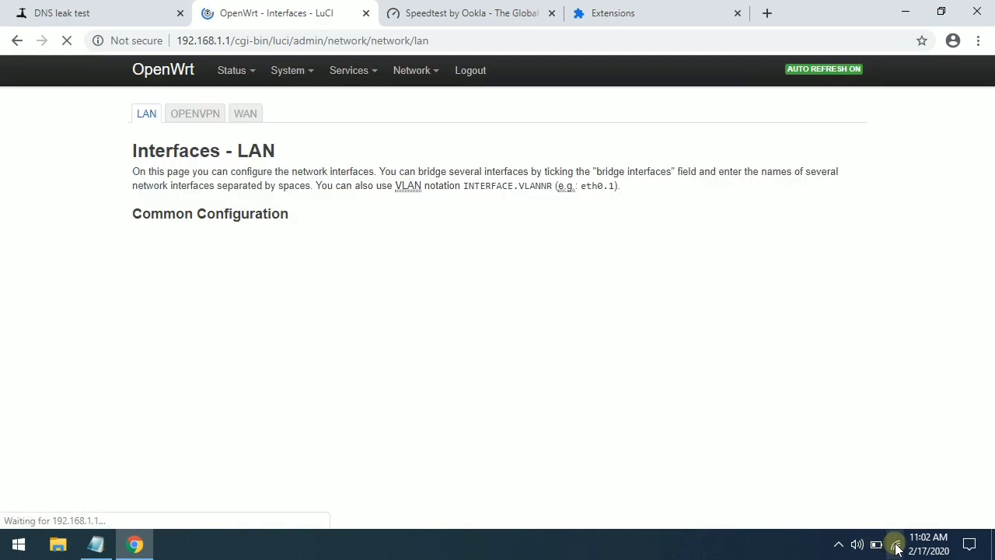
Disconnect the computer from the OpenWrt Wi-Fi network and reconnect to it.
mouse_move(898, 548)
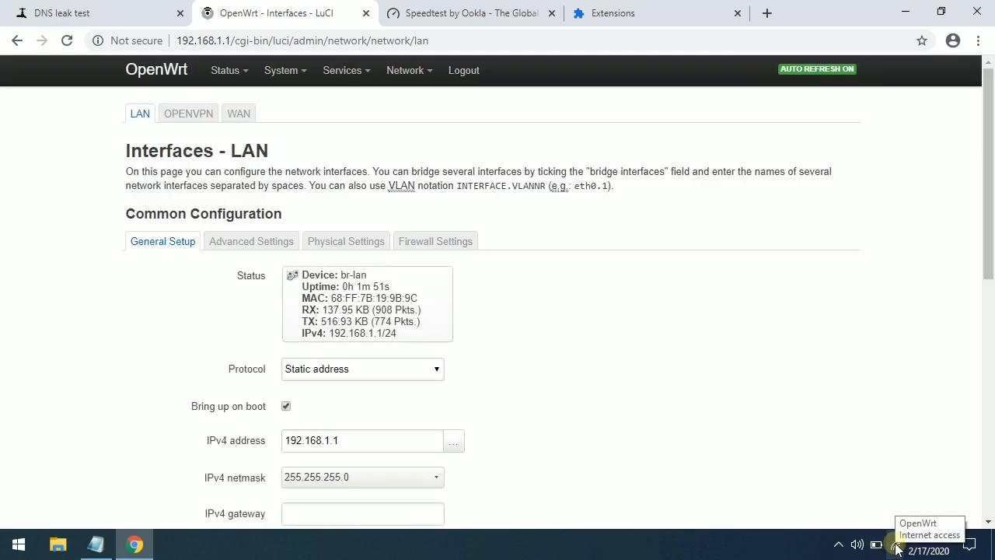
click(897, 549)
click(913, 185)
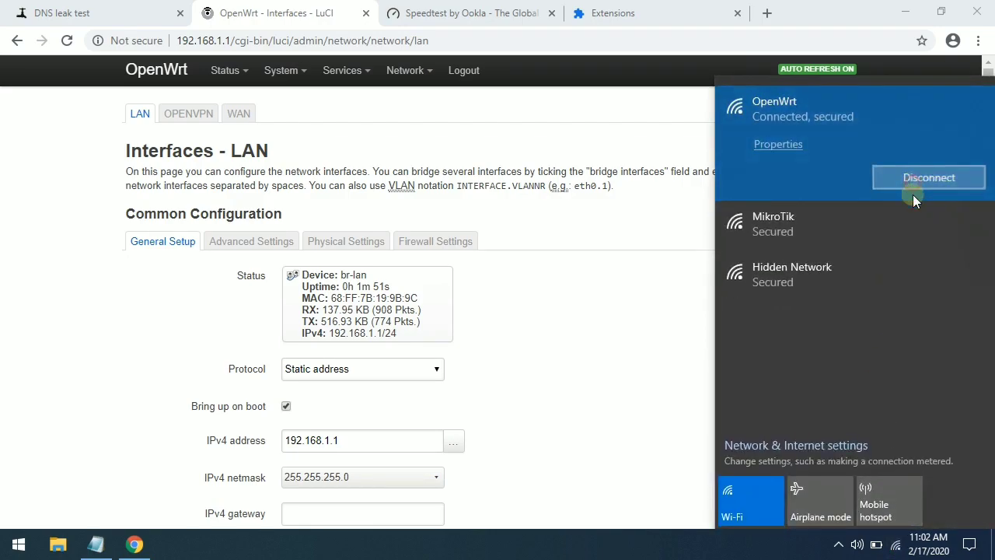
click(920, 184)
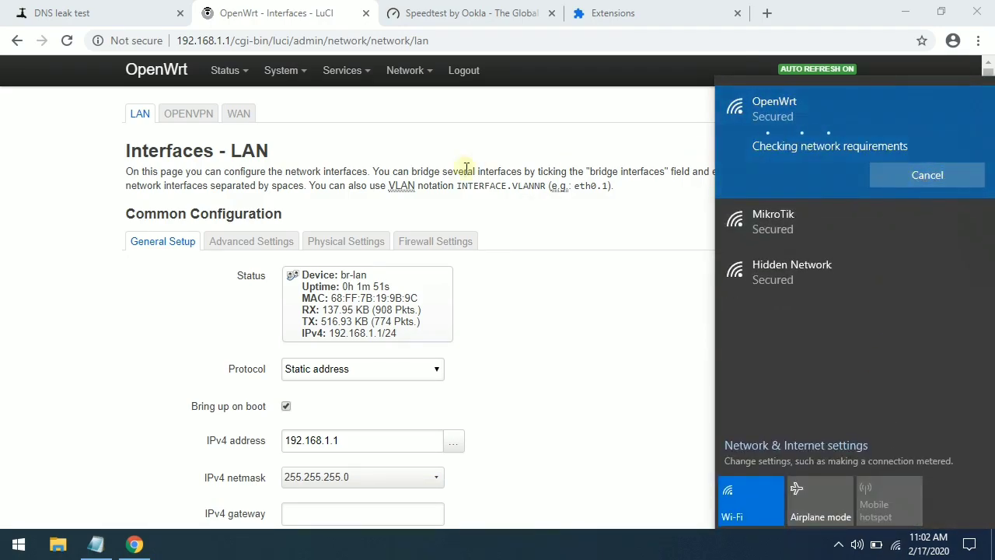
click(93, 163)
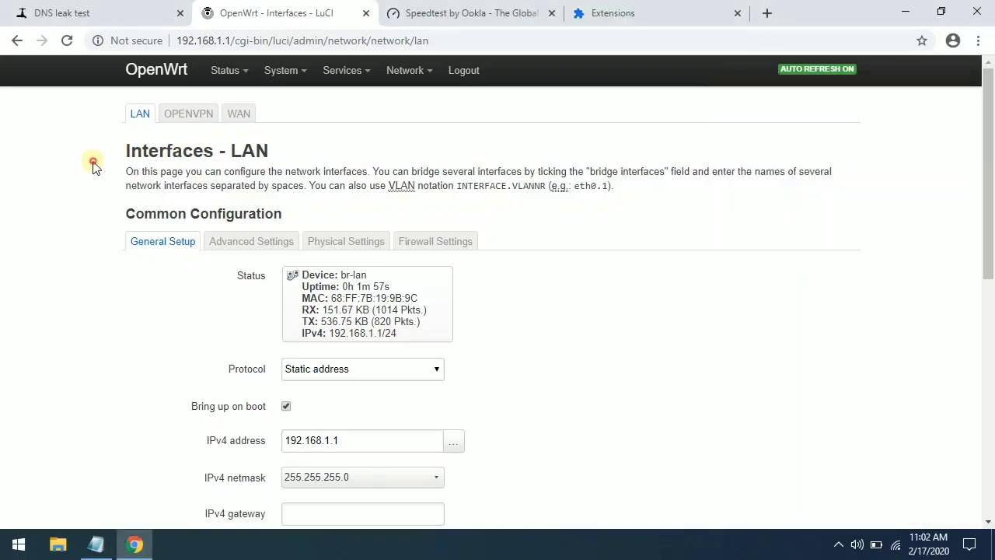
Rerun the DNS leak test, highlight opendns in the first hostname, and highlight OPENDNS in DNS.txt for comparison.
click(66, 20)
click(67, 41)
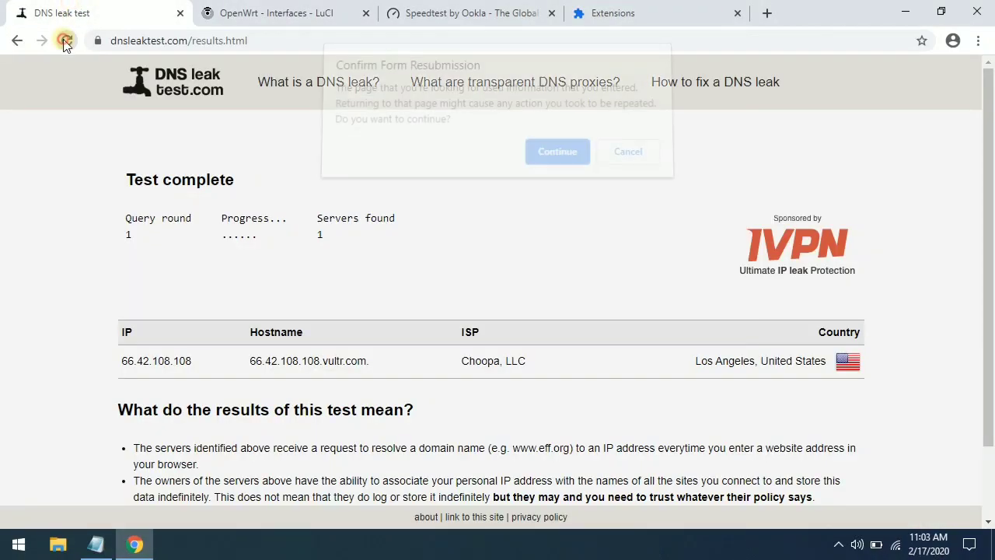
click(557, 159)
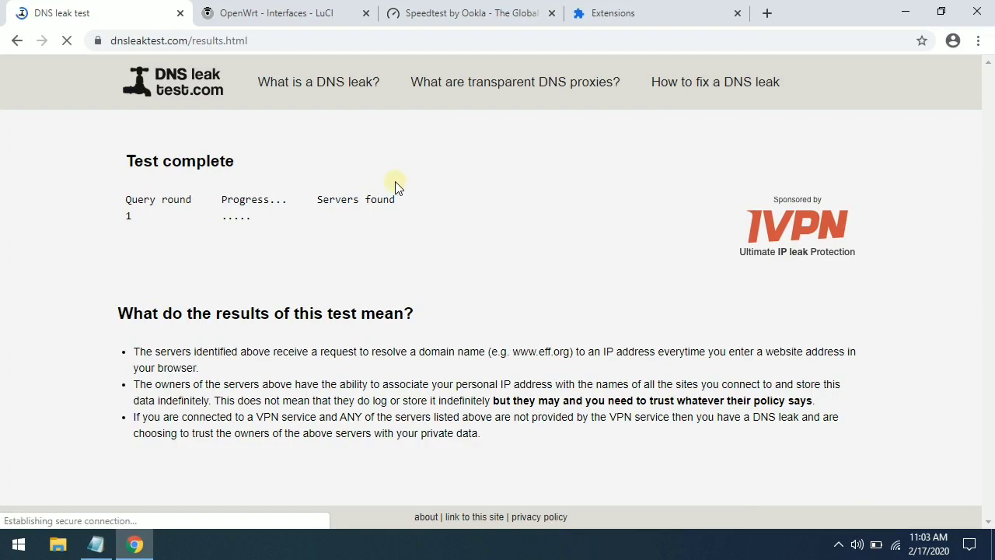
scroll(462, 256, down, 1)
double_click(314, 283)
click(95, 544)
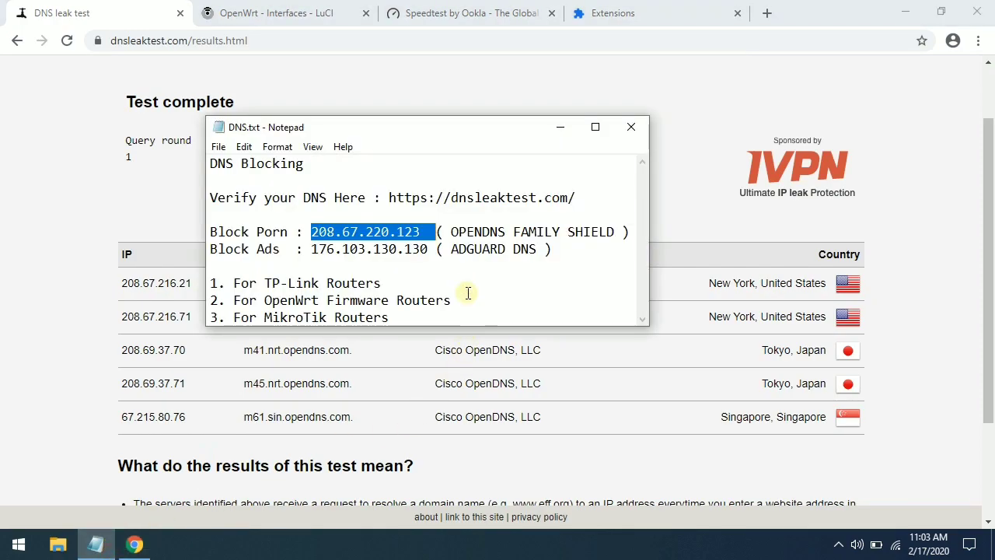
double_click(476, 231)
Test the porn blocking by opening youjizz.com in the Speedtest tab and youporn.com in a new tab placed before the Extensions tab.
click(482, 12)
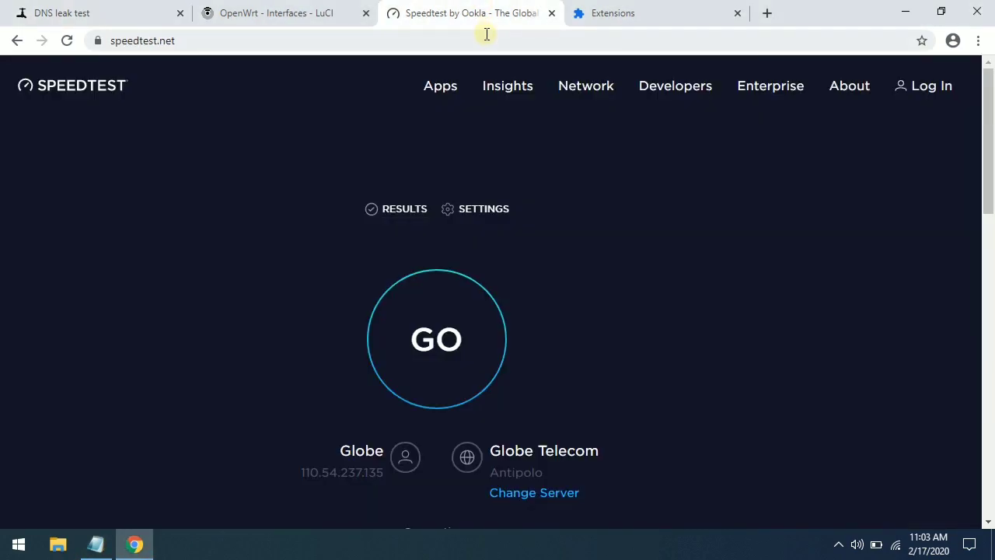
click(486, 34)
text(youjizz.com)
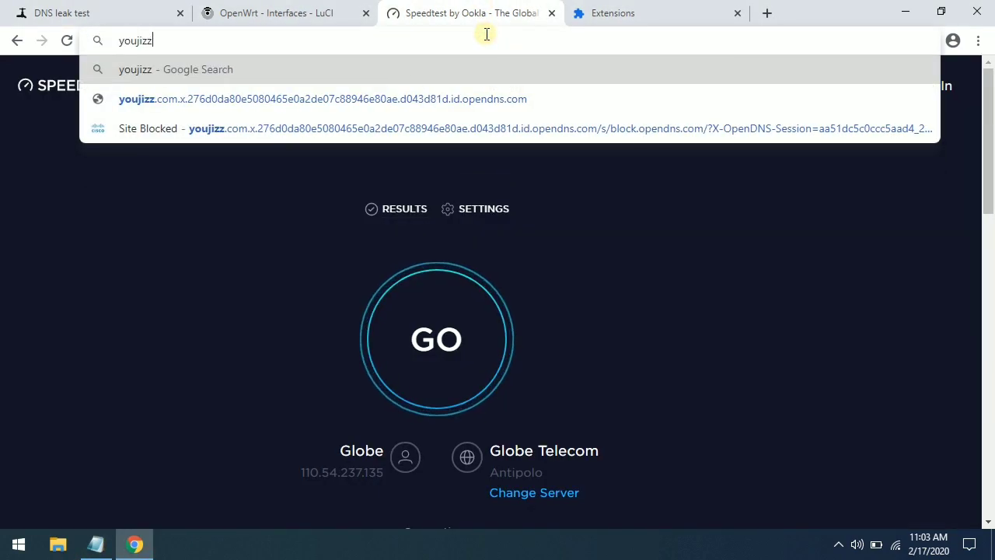
key(Return)
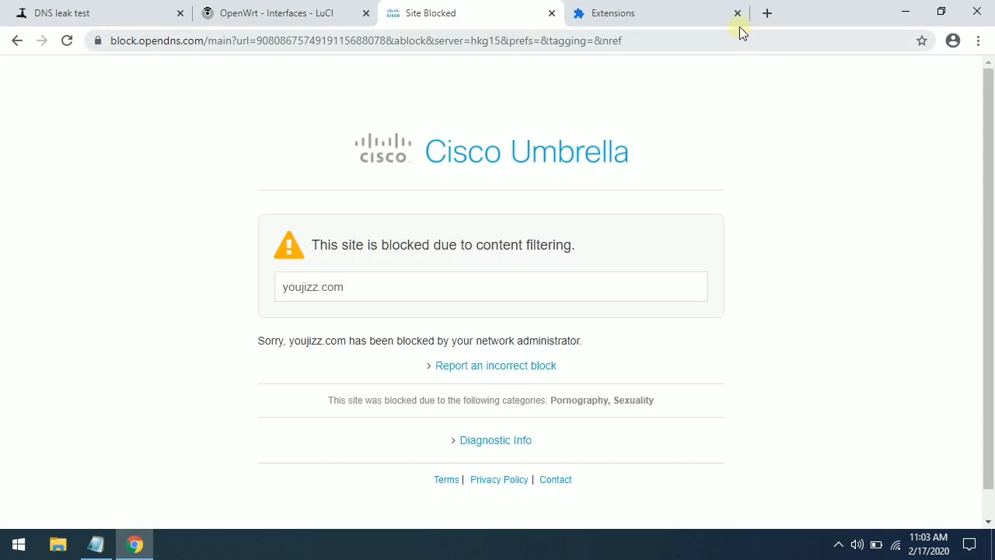
click(767, 13)
text(youporn.com)
key(Return)
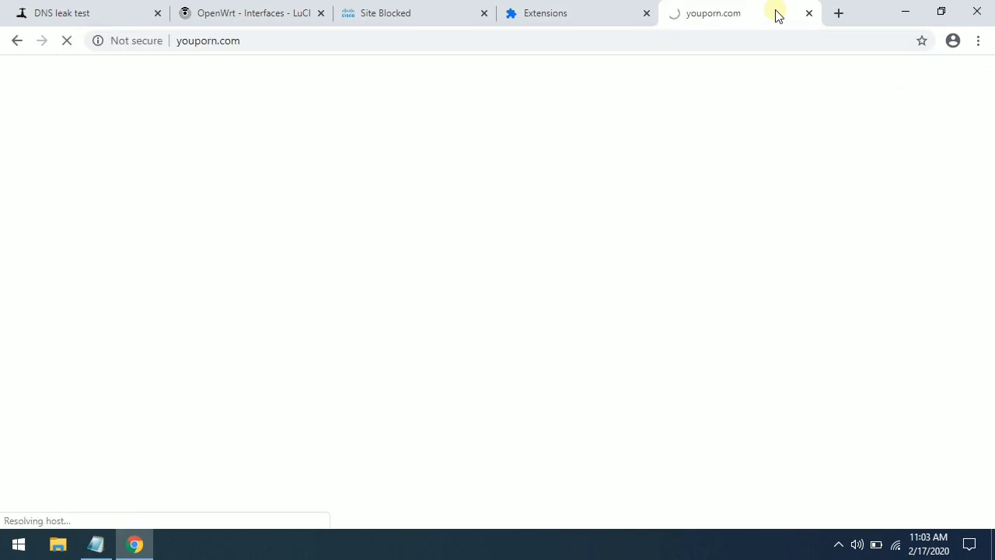
drag(777, 15, 675, 13)
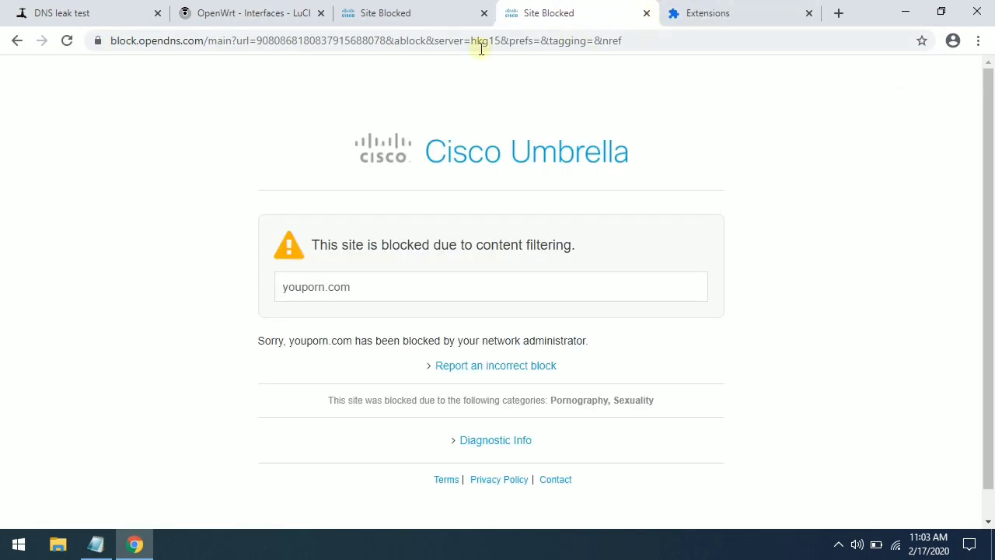
Return to the OpenWrt page and copy the AdGuard DNS address 176.103.130.130 from the Block Ads line in DNS.txt.
click(249, 12)
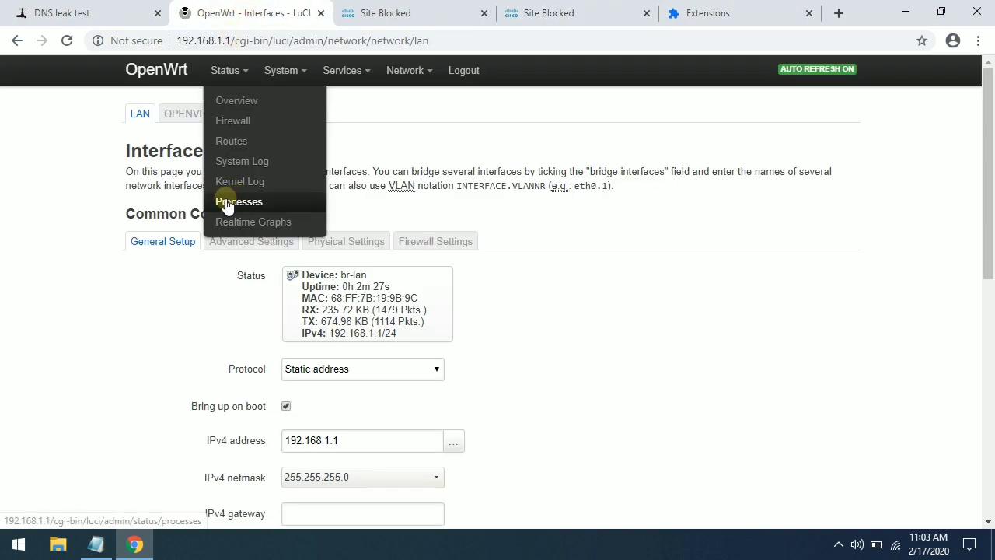
click(96, 544)
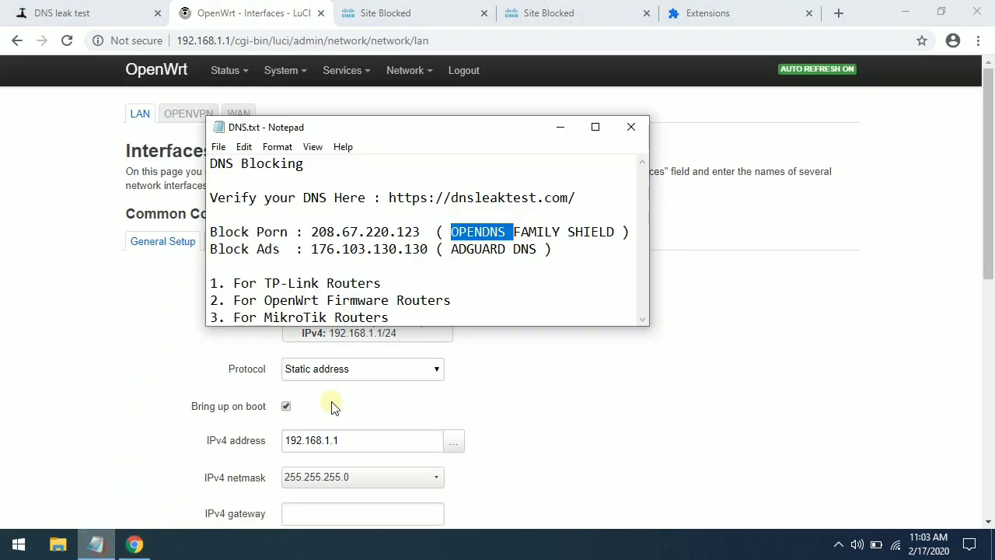
double_click(342, 248)
right_click(347, 249)
click(381, 297)
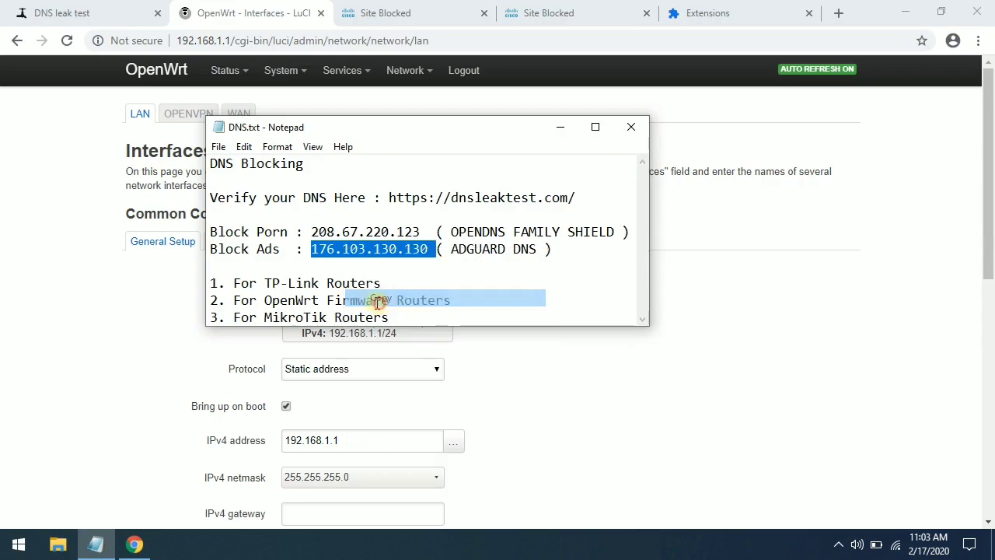
Replace the LAN interface's custom DNS server with 176.103.130.130, save and apply, and check the saved entry.
click(4, 373)
scroll(241, 367, down, 1)
scroll(241, 367, down, 1)
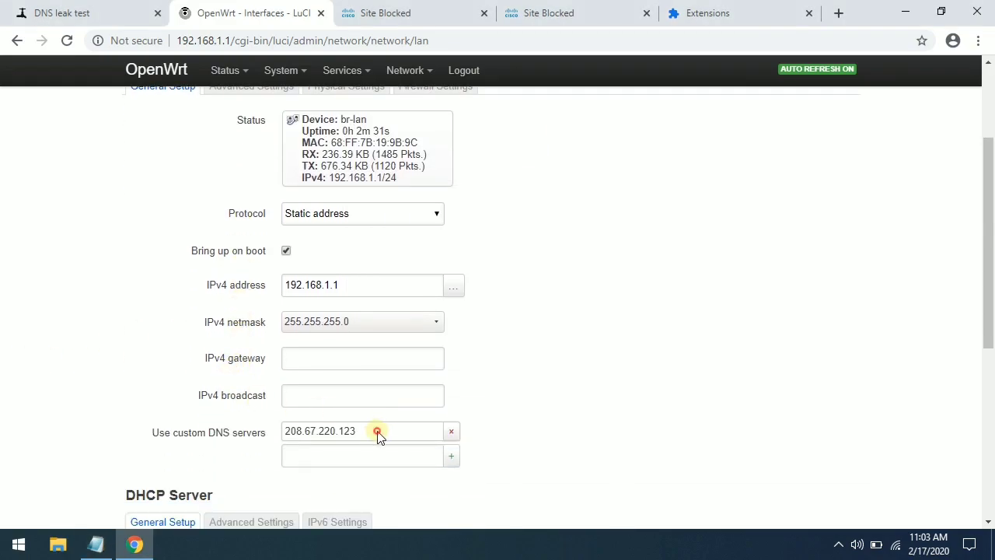
click(451, 432)
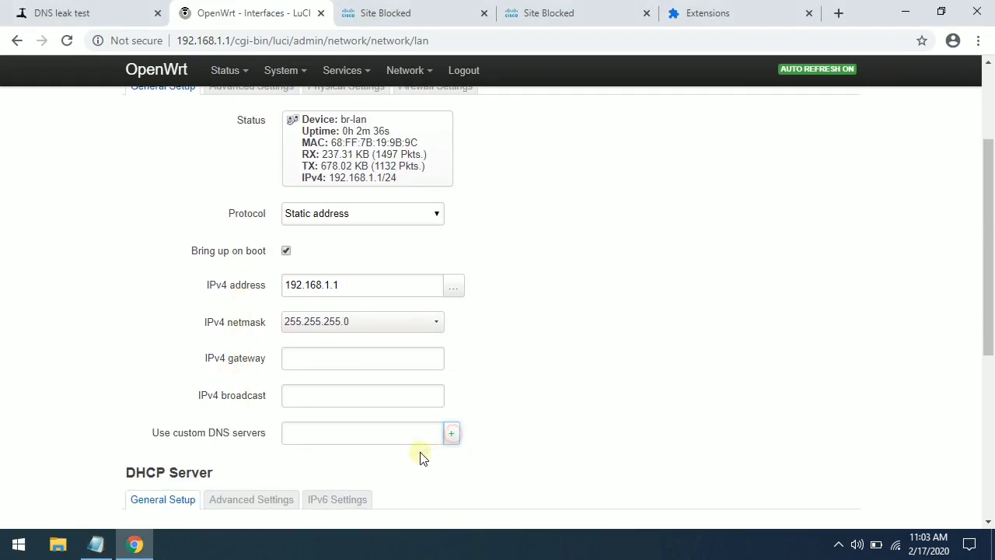
right_click(355, 437)
click(419, 316)
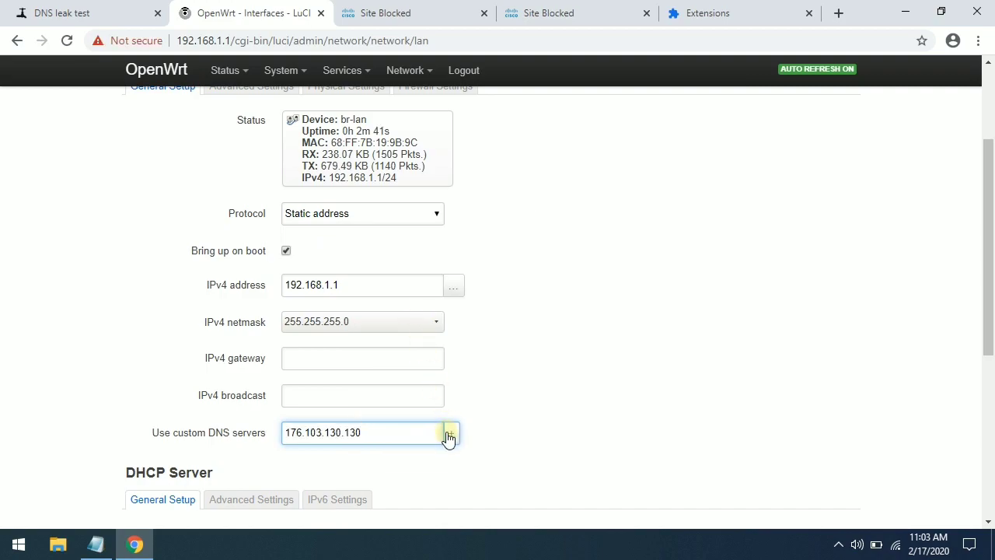
click(450, 436)
scroll(715, 279, down, 5)
click(690, 456)
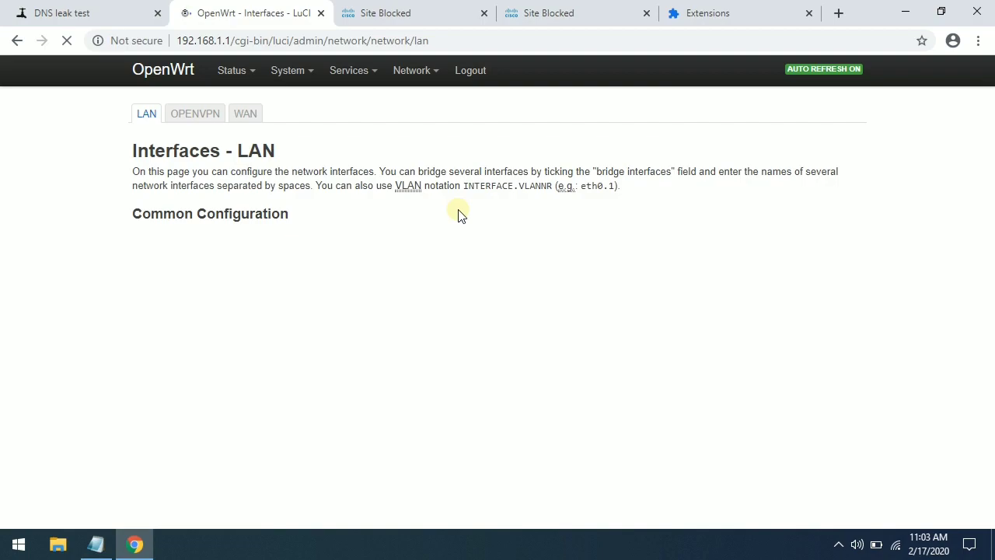
scroll(459, 215, down, 5)
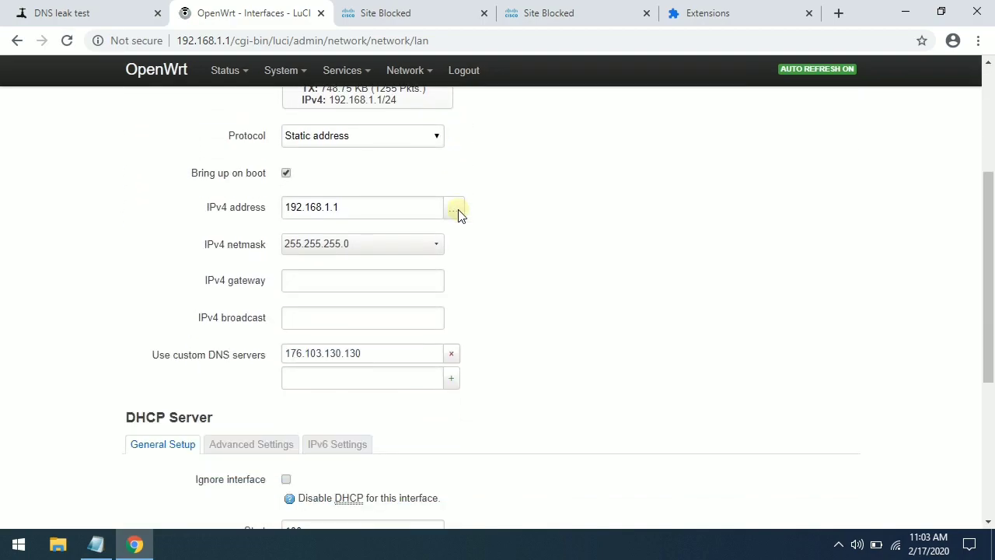
scroll(458, 215, up, 5)
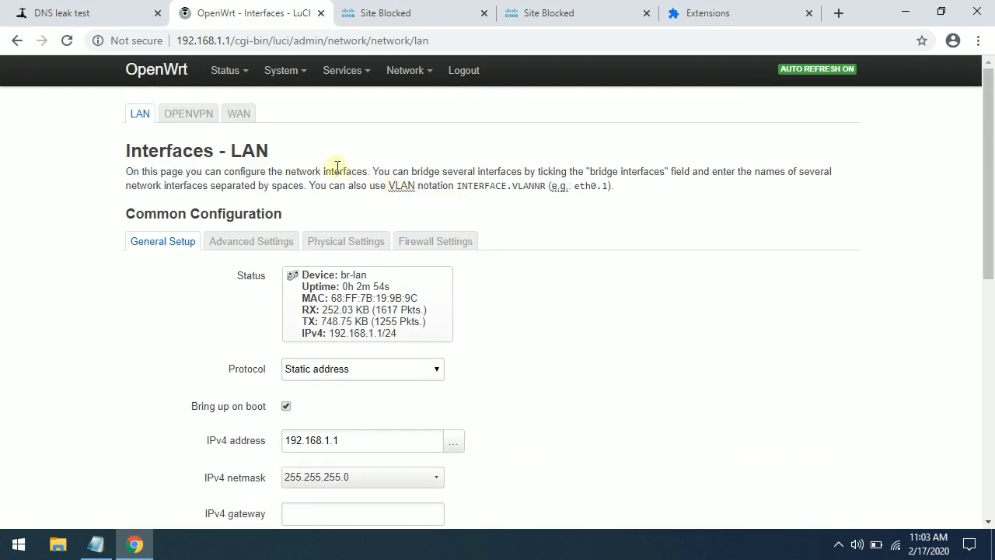
Rerun the DNS leak test and highlight the hostname of the detected server.
click(104, 6)
click(70, 40)
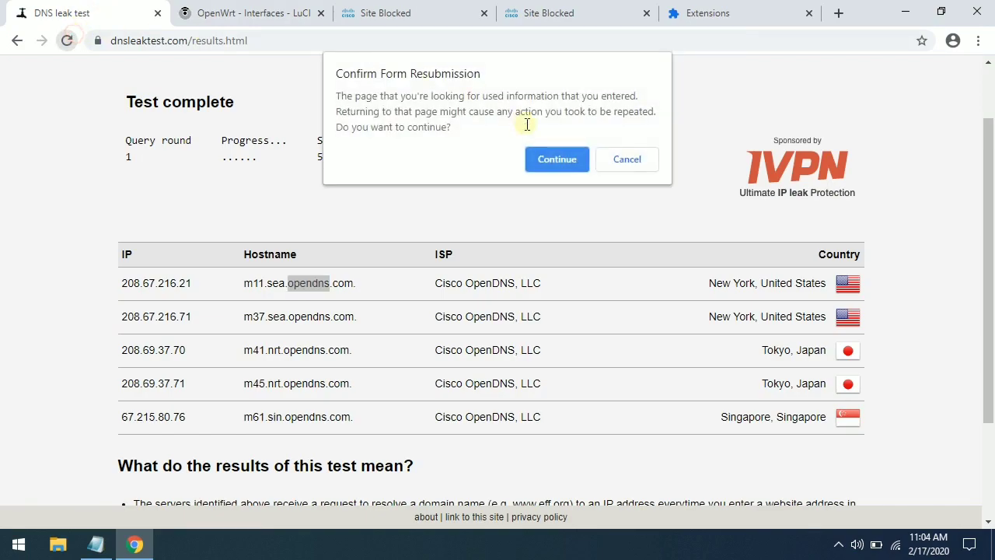
click(543, 166)
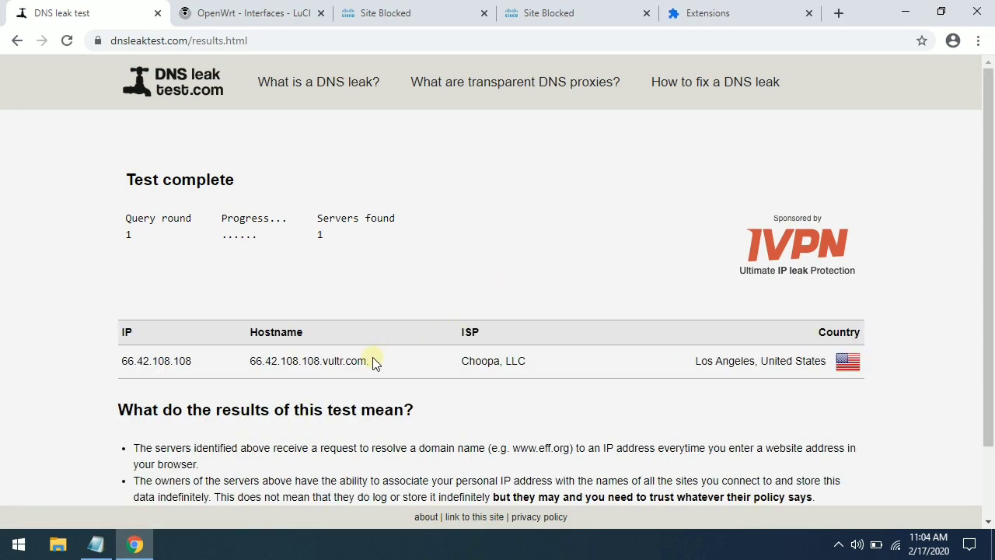
drag(367, 361, 250, 354)
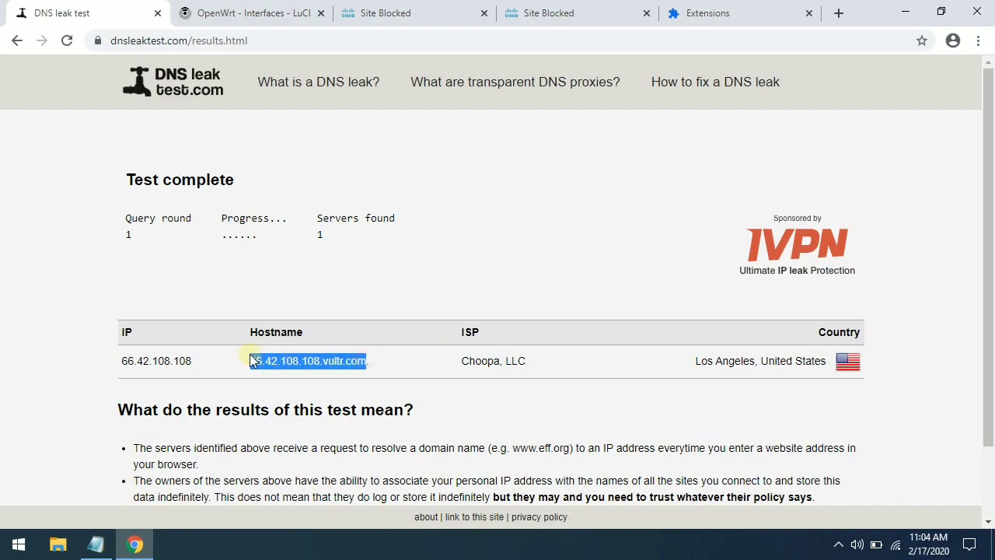
Check the ad blocking by opening speedtest.net in the tab that holds the blocked youjizz.com page.
click(372, 13)
click(376, 41)
text(speedtest)
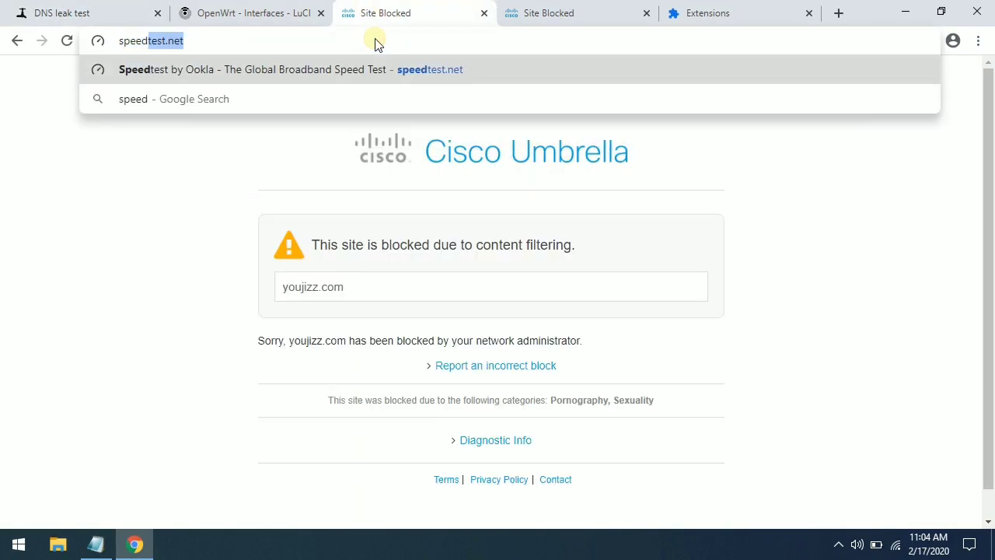
text(.net)
key(Return)
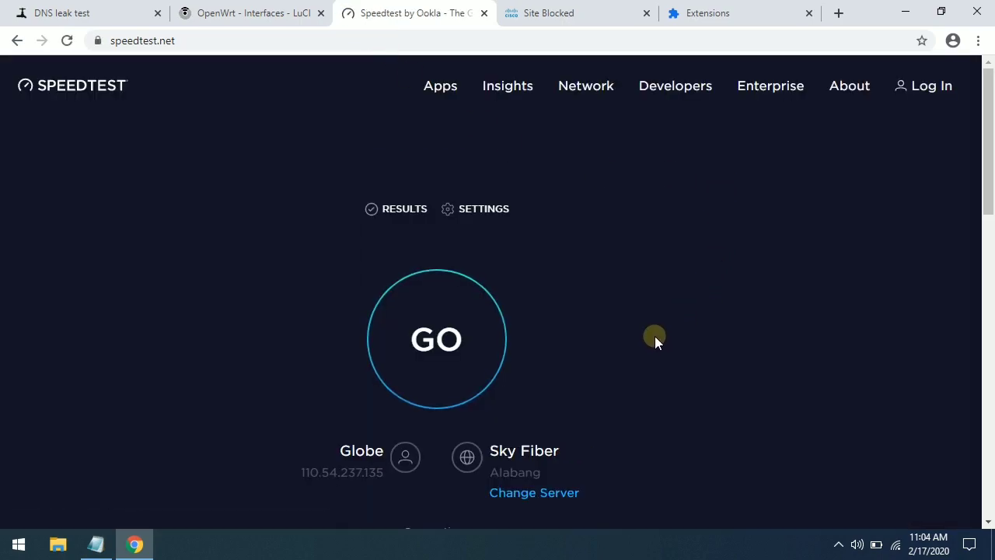
Return to the OpenWrt page, open its status overview, and minimize the browser.
click(276, 14)
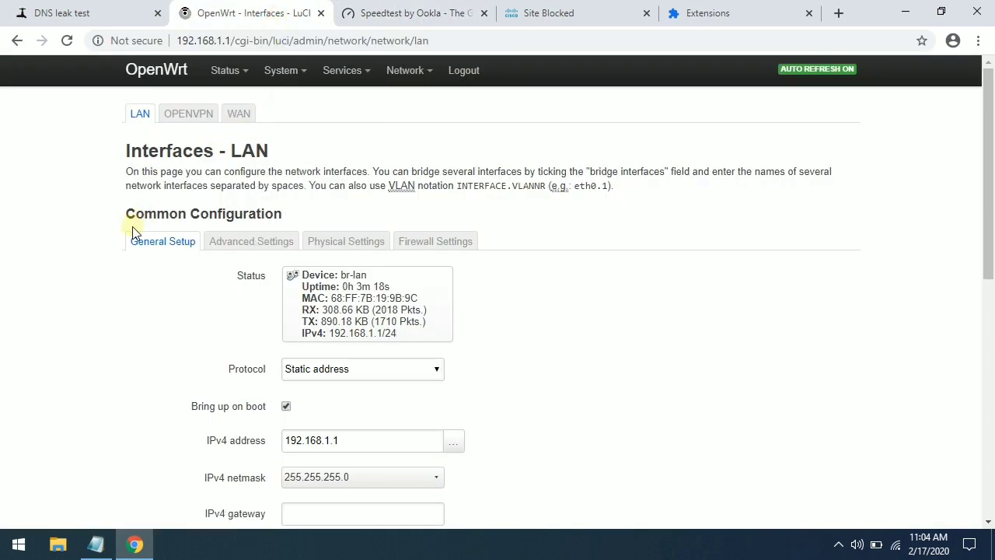
mouse_move(229, 70)
click(233, 103)
click(137, 548)
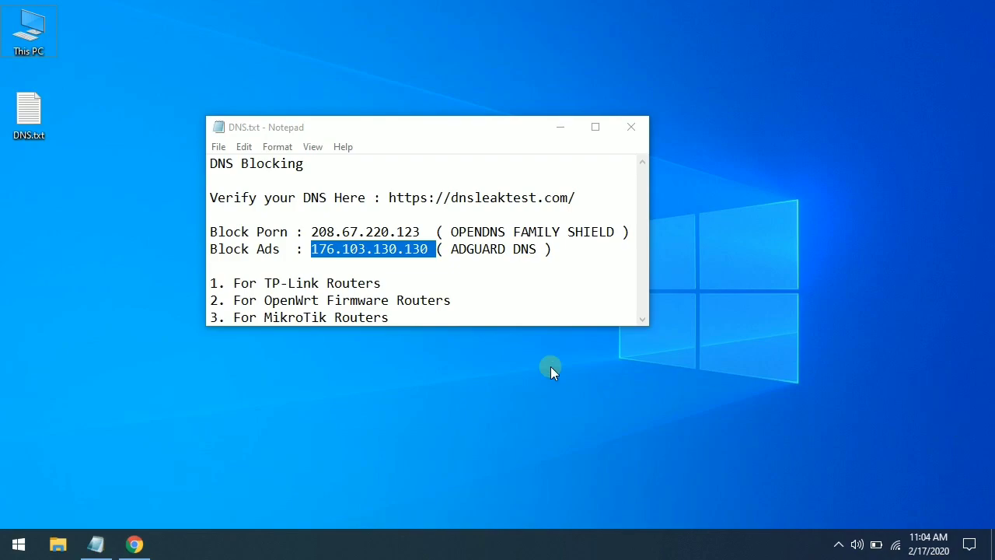
Highlight the "3. For MikroTik Routers" line in DNS.txt and launch WinBox.
click(413, 317)
drag(413, 318, 187, 323)
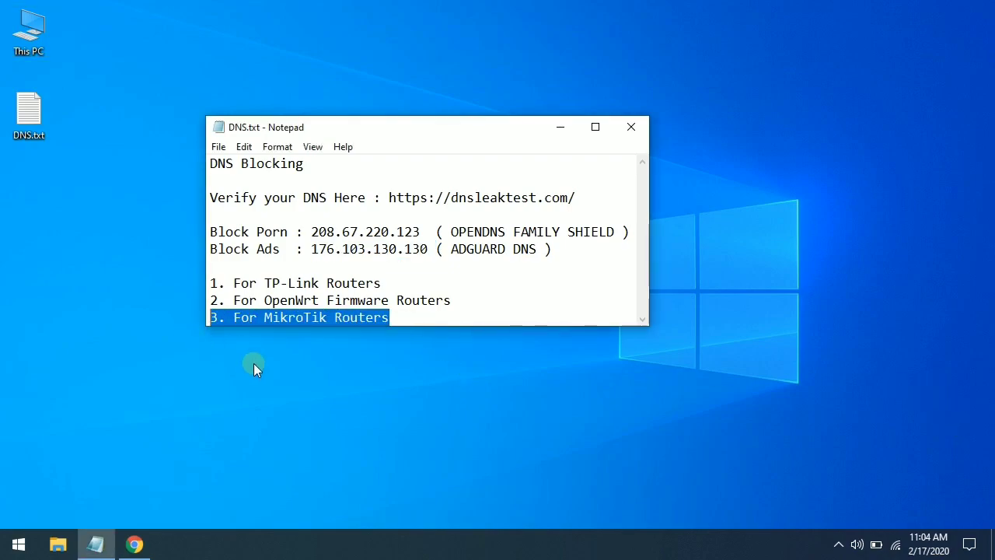
click(12, 548)
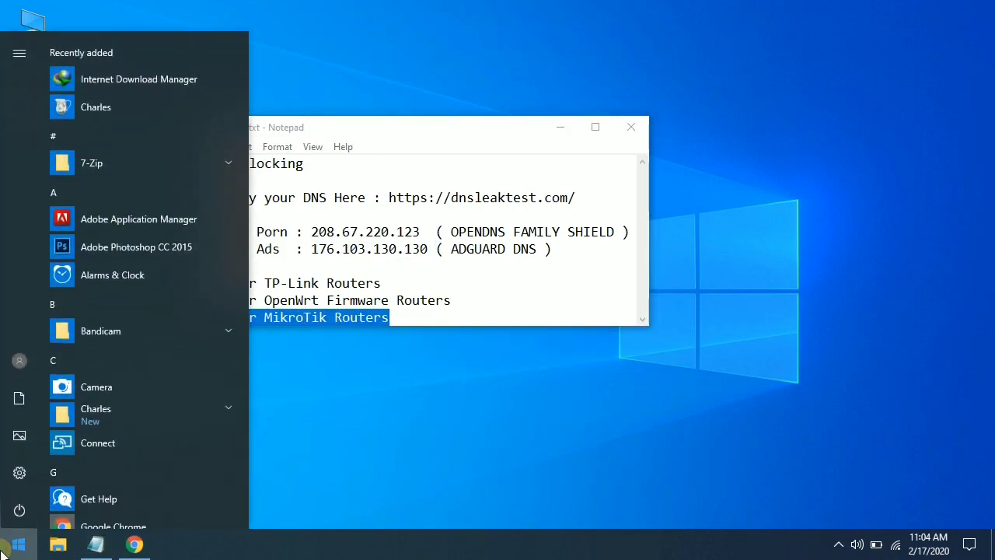
text(winbox)
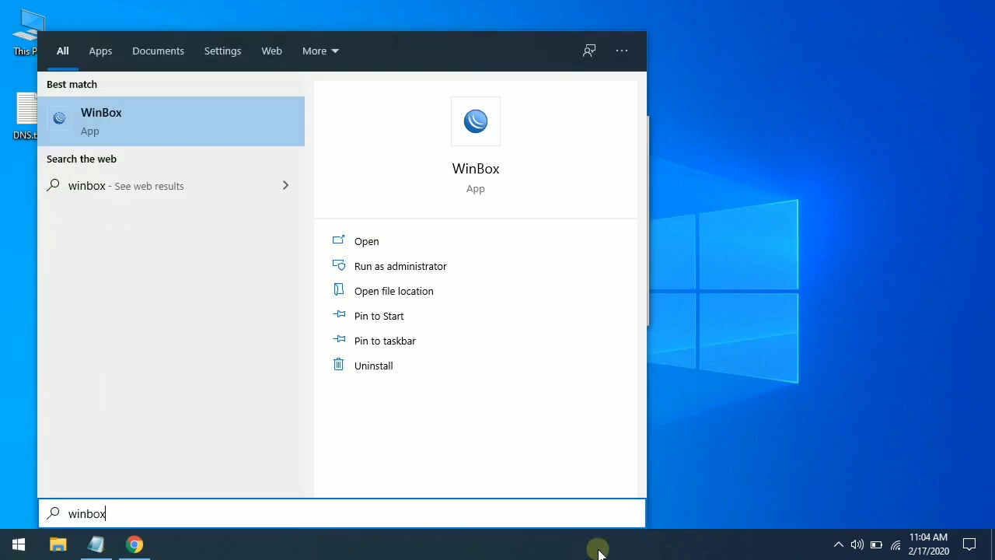
click(264, 132)
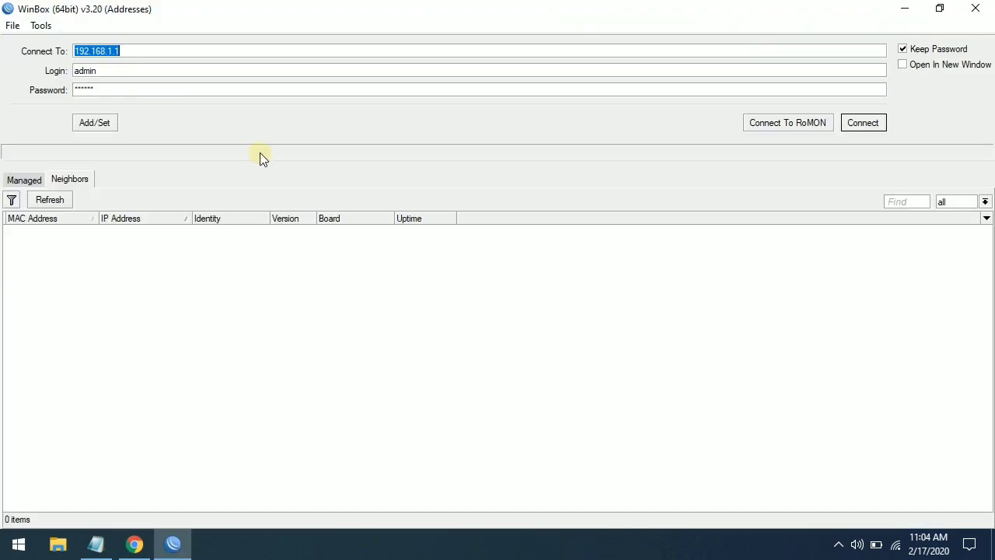
Connect the computer to the MikroTik Wi-Fi network, entering its network security key.
click(895, 544)
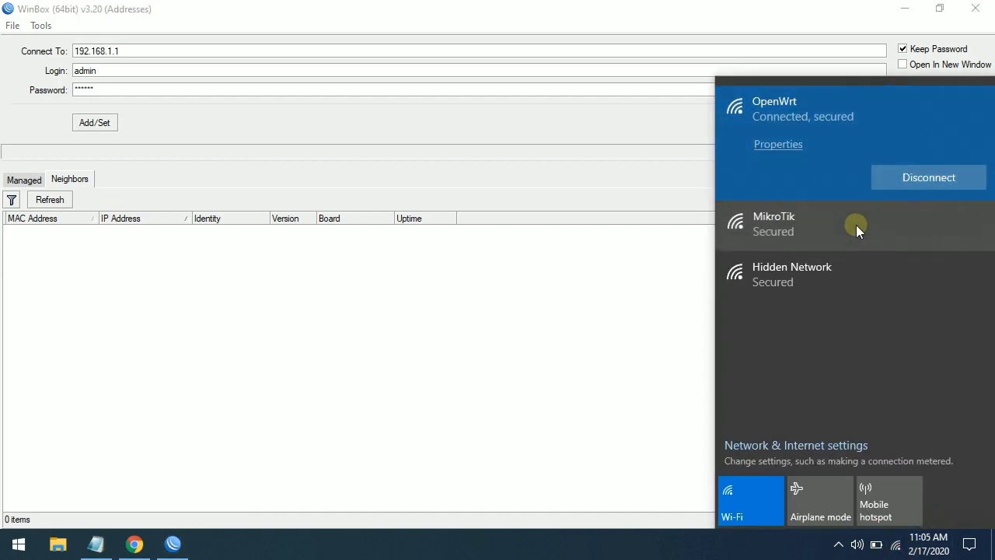
click(856, 233)
click(932, 230)
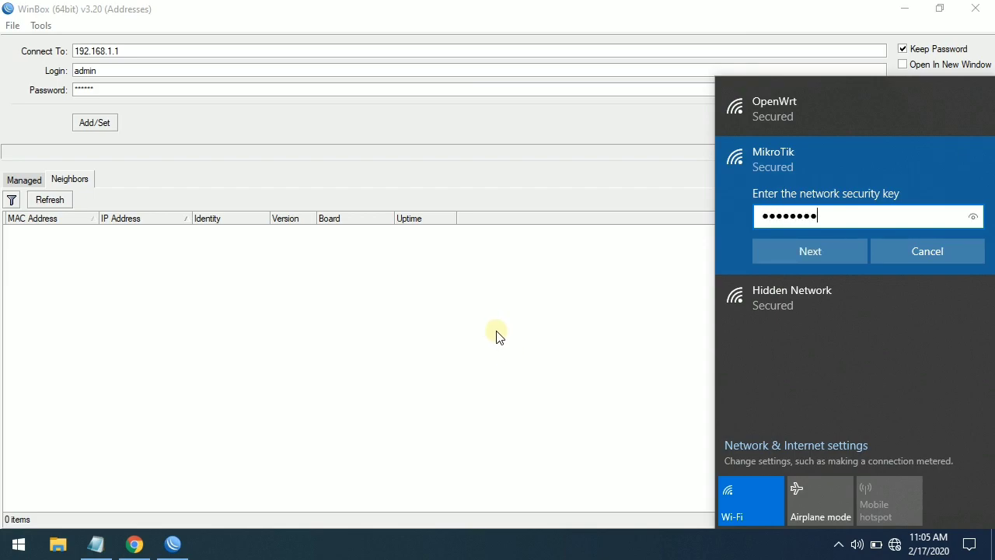
key(Return)
key(Return)
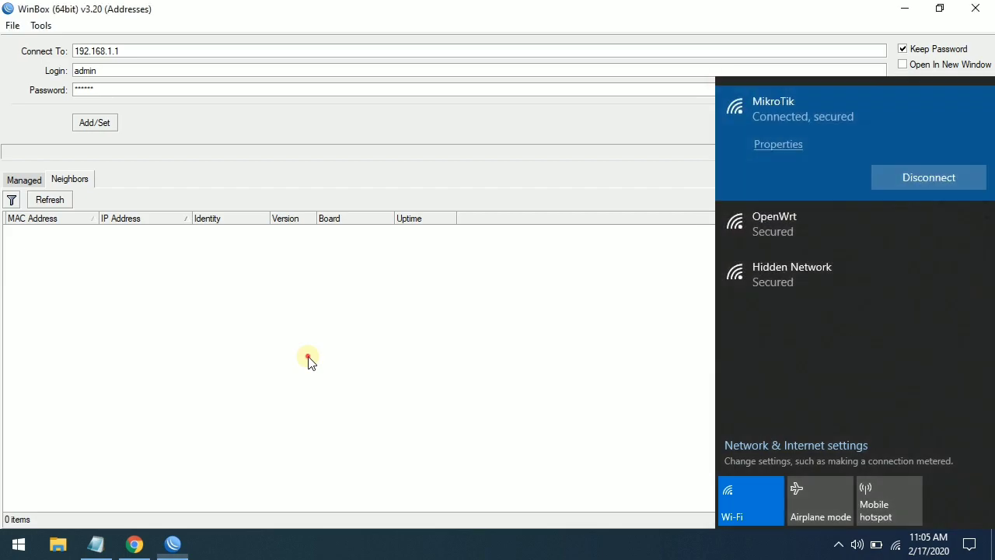
click(308, 361)
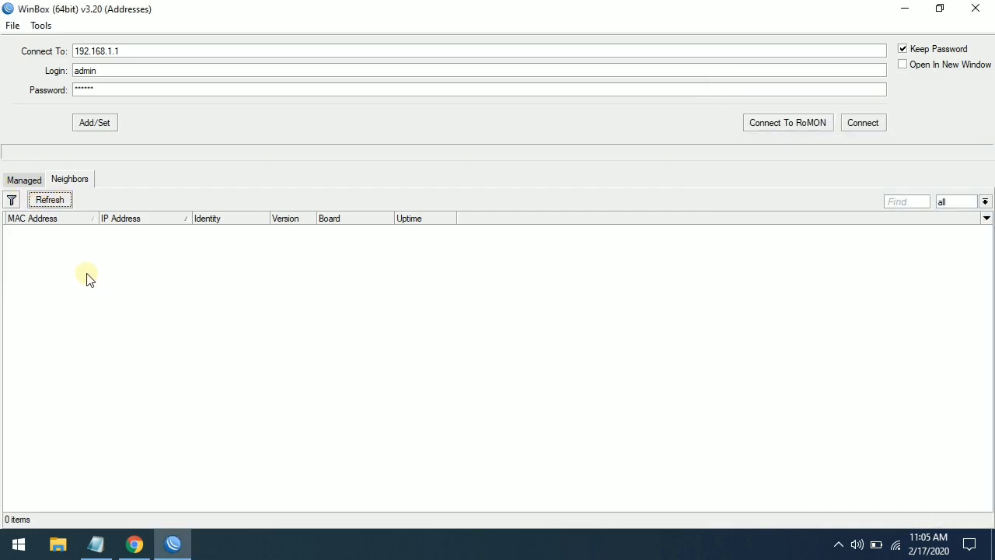
Connect to the MikroTik neighbor at 192.168.1.1 in WinBox and open its firewall NAT rules.
click(127, 231)
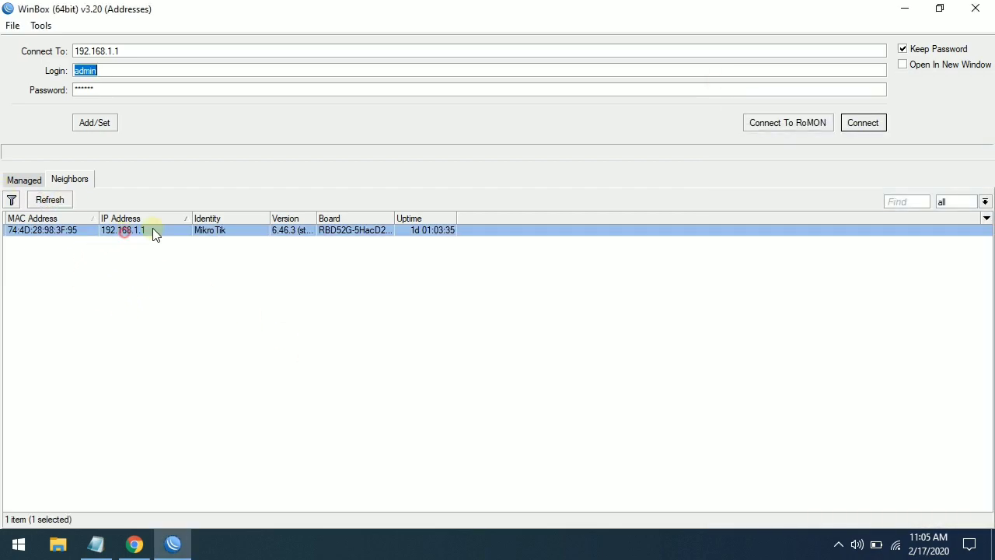
click(863, 123)
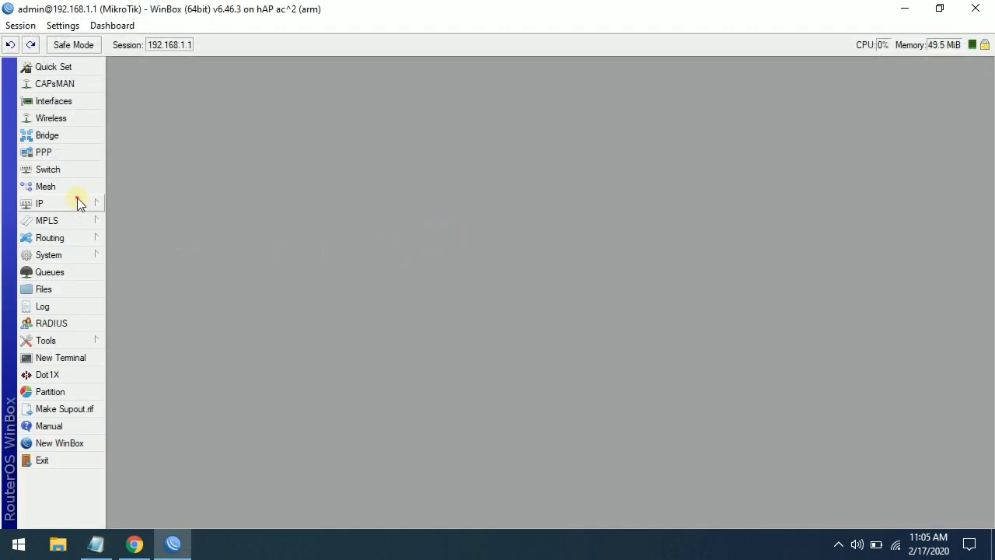
click(78, 203)
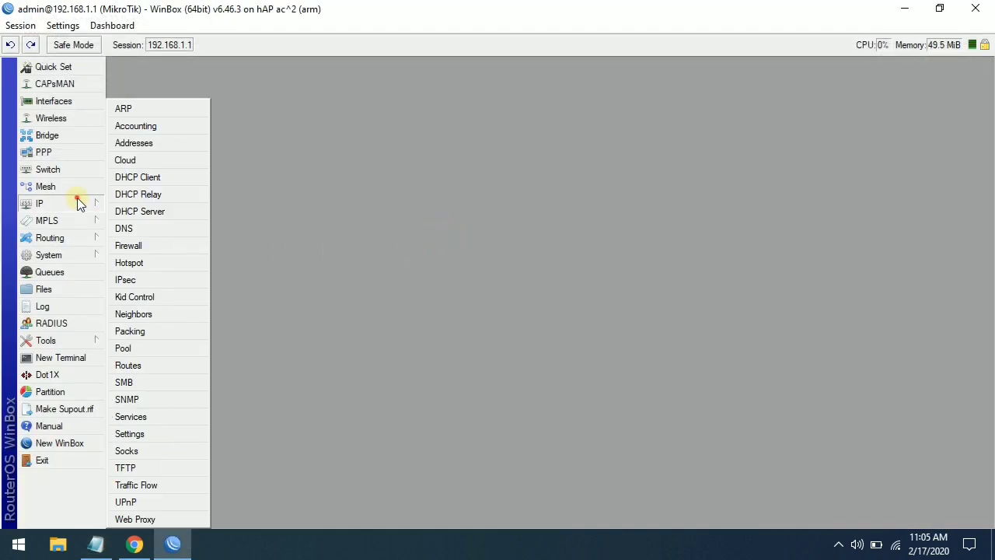
click(148, 245)
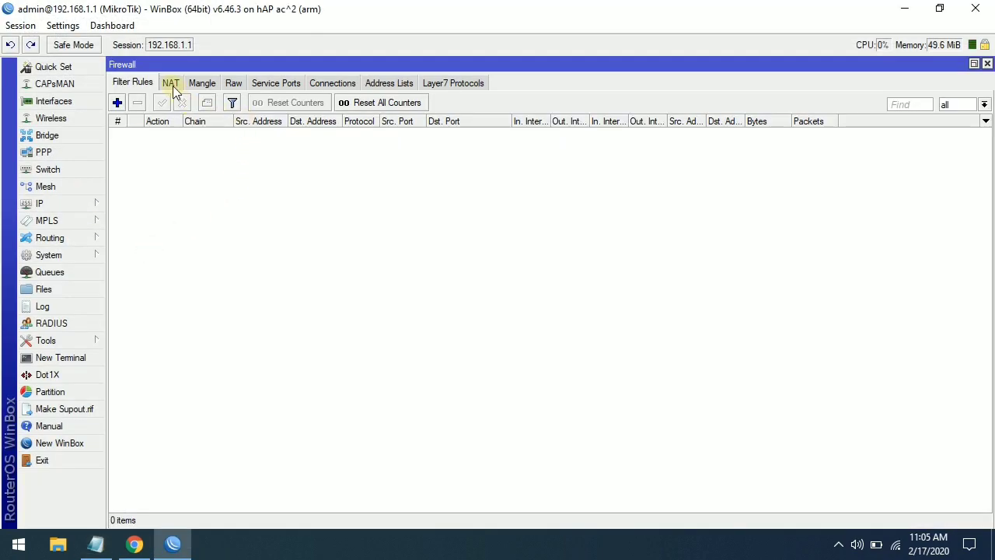
click(171, 83)
Start a new NAT rule with chain dstnat, protocol udp, destination port 53 and incoming interface list LAN.
click(117, 103)
click(677, 106)
click(662, 118)
click(635, 177)
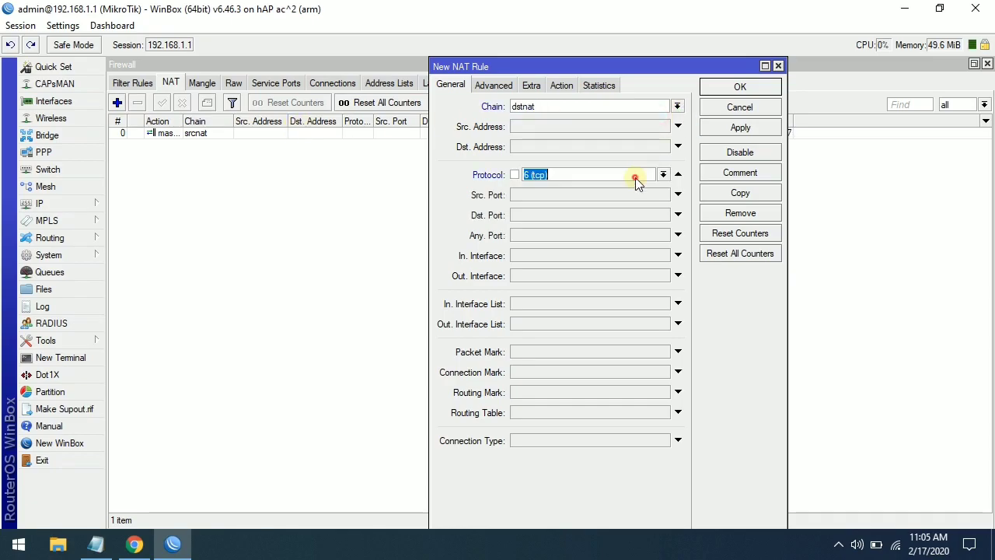
click(663, 175)
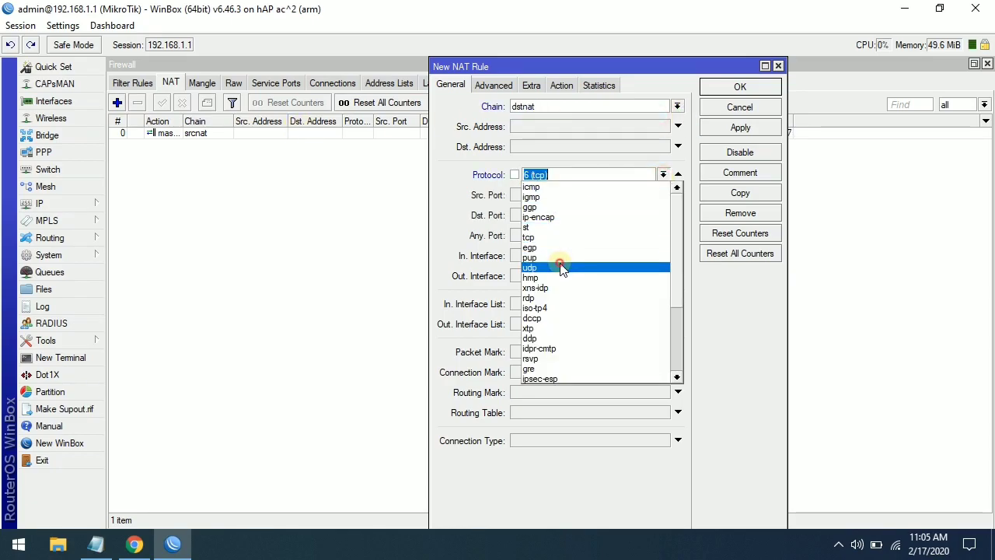
click(562, 261)
click(648, 214)
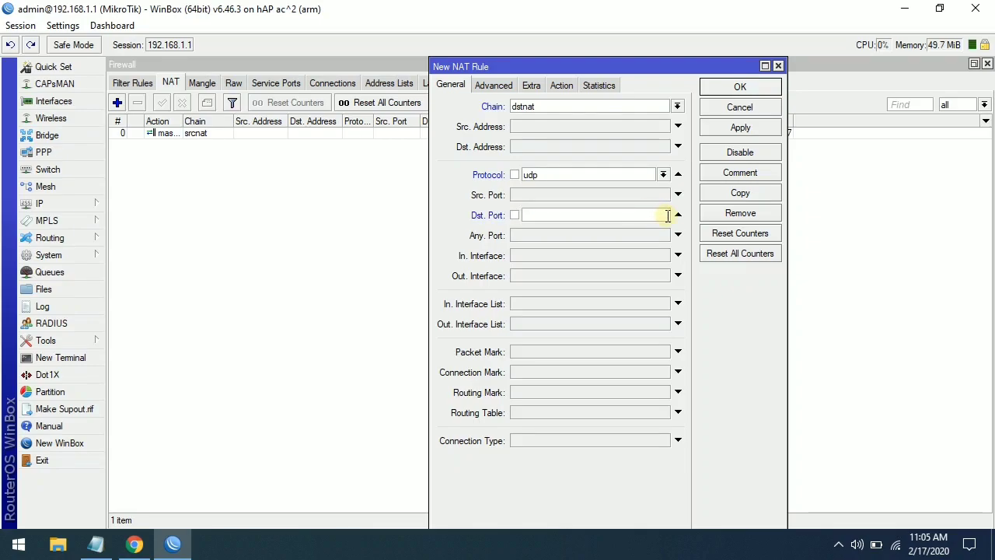
text(53)
click(569, 303)
click(570, 312)
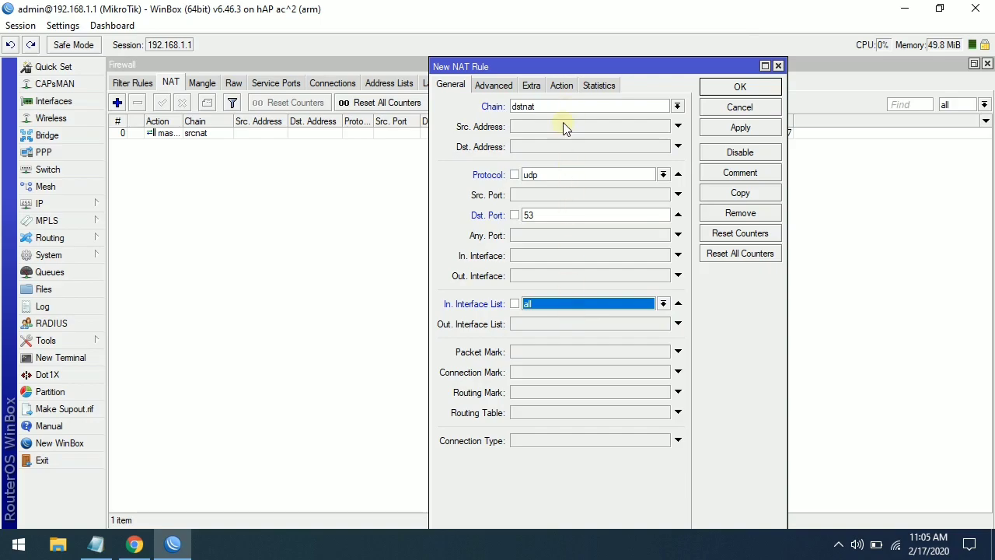
click(543, 306)
click(530, 314)
Set the new NAT rule's action to dst-nat and enable its To Addresses value.
click(562, 86)
click(677, 106)
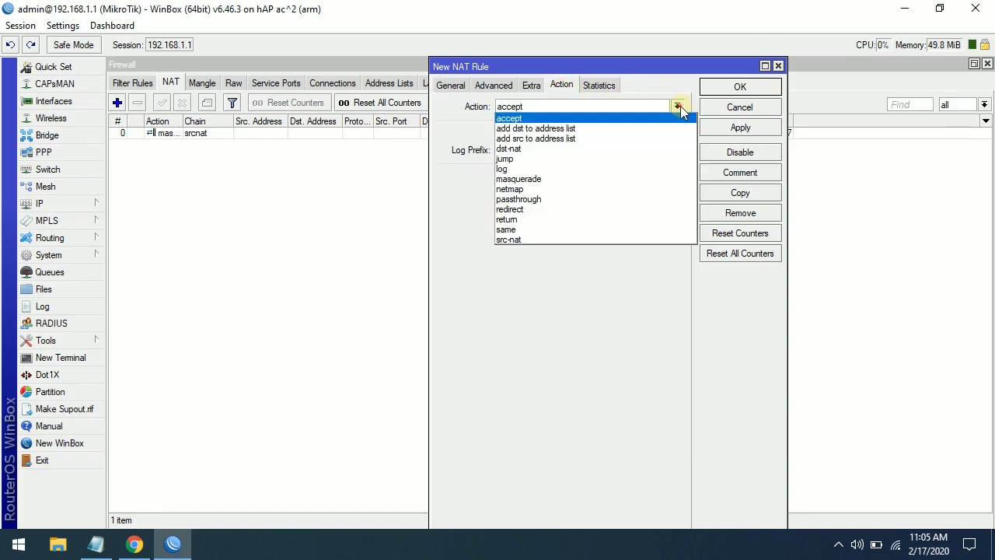
click(583, 148)
click(548, 181)
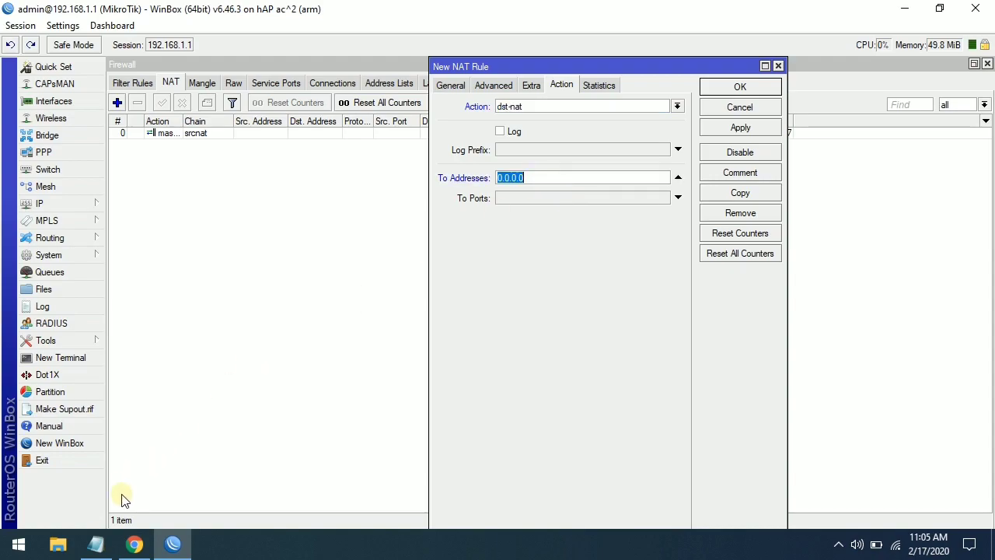
Copy the OpenDNS Family Shield address 208.67.220.123 from the Block Porn line in DNS.txt.
click(96, 544)
double_click(315, 231)
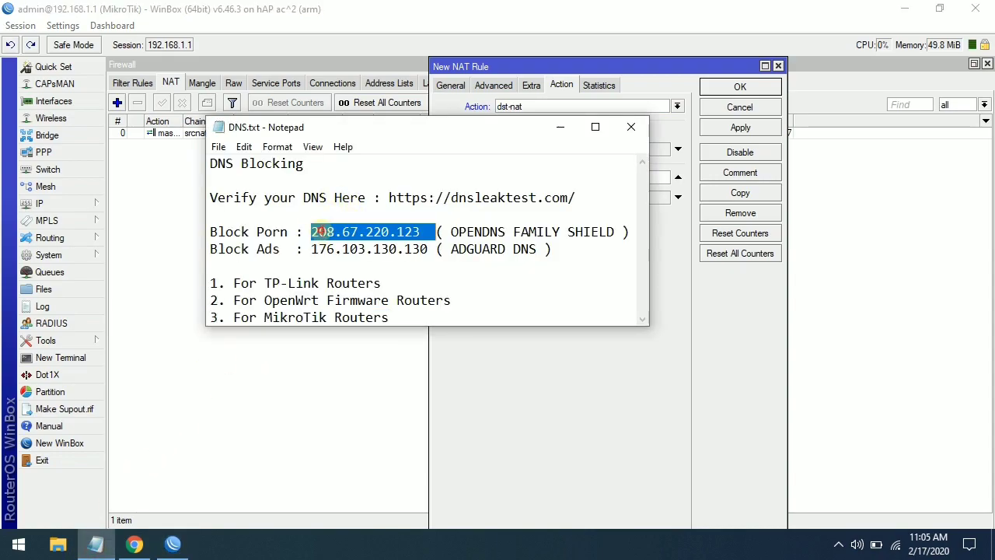
click(417, 231)
drag(308, 235, 314, 233)
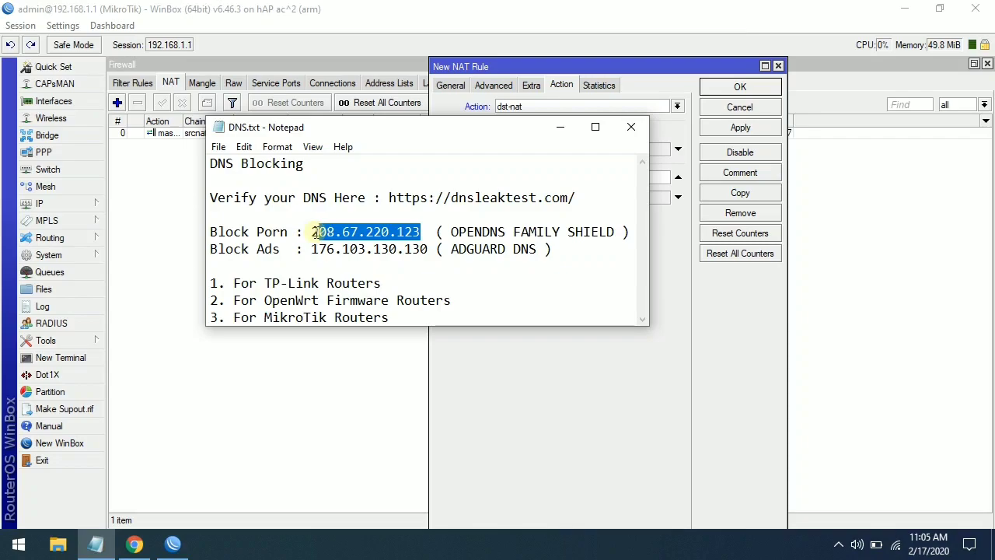
right_click(318, 232)
click(360, 280)
Set the NAT rule's To Addresses to 208.67.220.123, enable To Ports, and apply and save the rule.
key(alt+Tab)
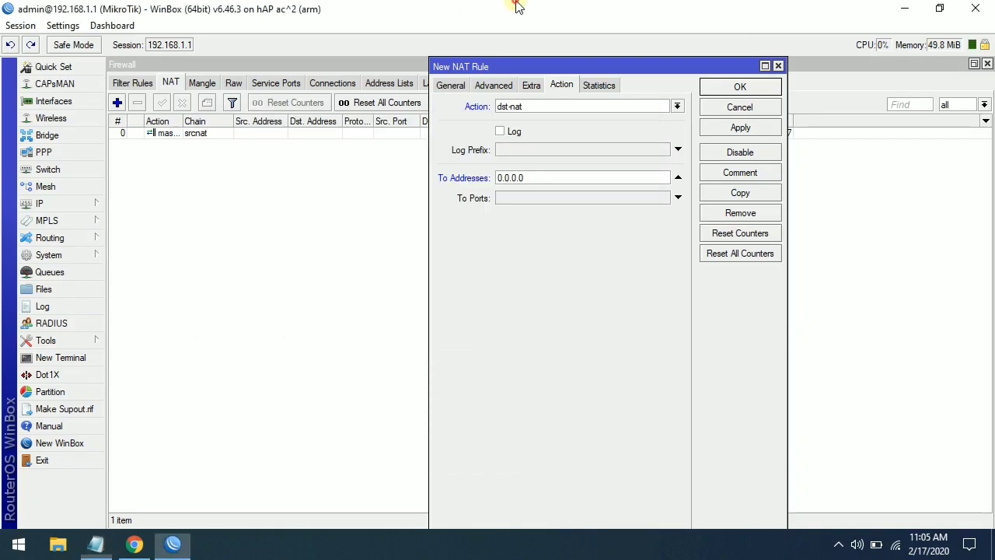
double_click(533, 179)
right_click(536, 181)
click(573, 231)
click(546, 199)
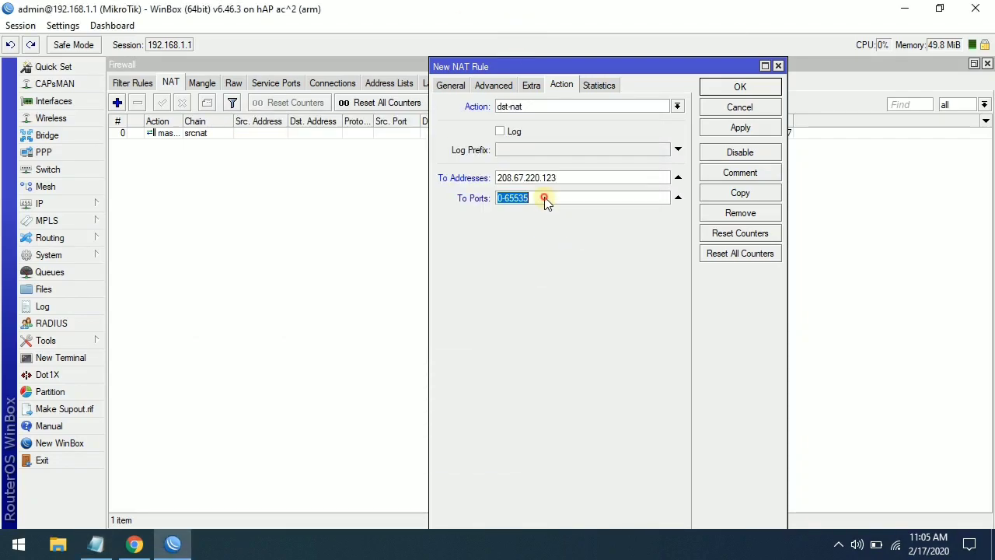
click(727, 131)
click(735, 87)
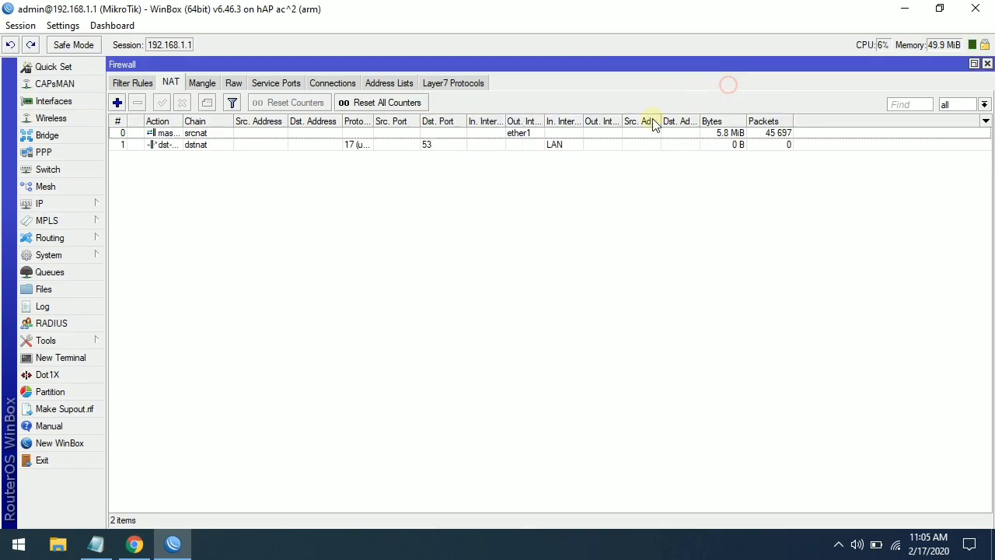
click(557, 146)
Rerun the DNS leak test in the browser and close the OpenWrt tab.
click(136, 544)
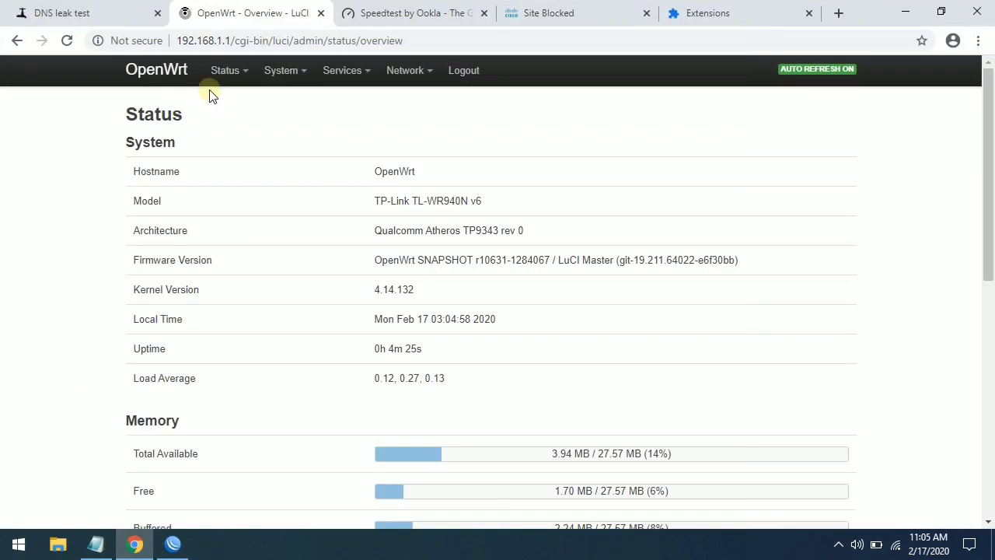
click(78, 15)
click(68, 41)
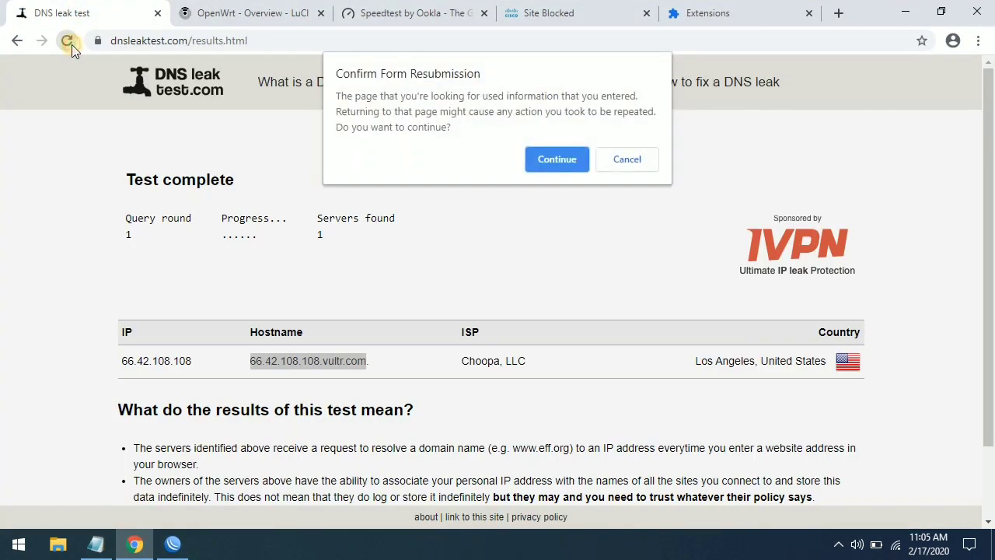
click(556, 160)
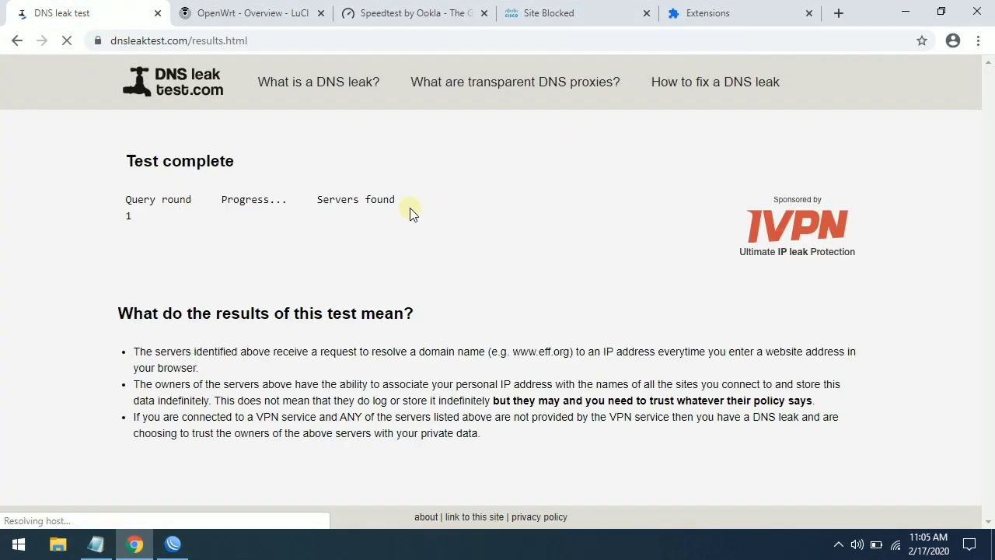
click(308, 13)
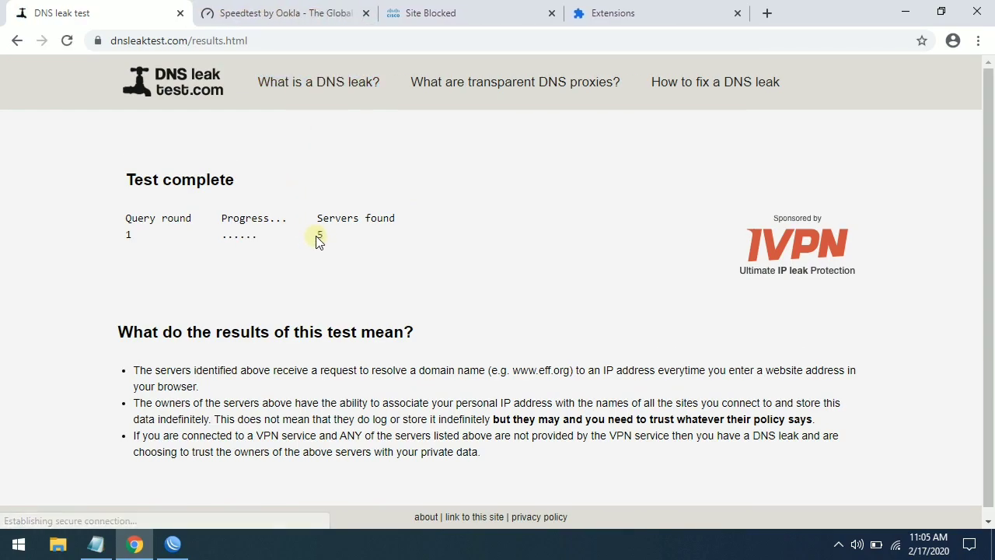
Highlight opendns in the first detected hostname and compare it with OPENDNS on the Block Porn line of DNS.txt.
scroll(329, 282, down, 1)
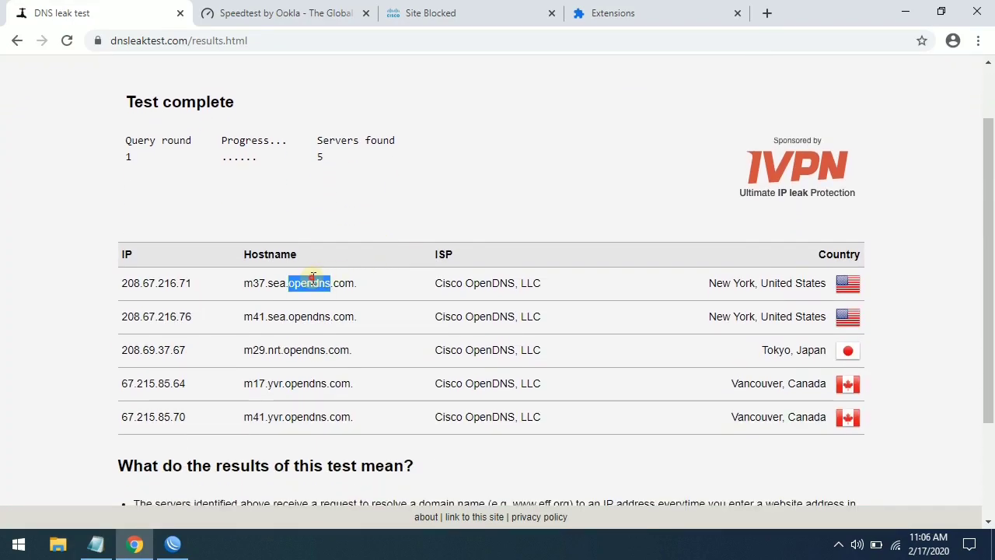
click(96, 544)
double_click(459, 230)
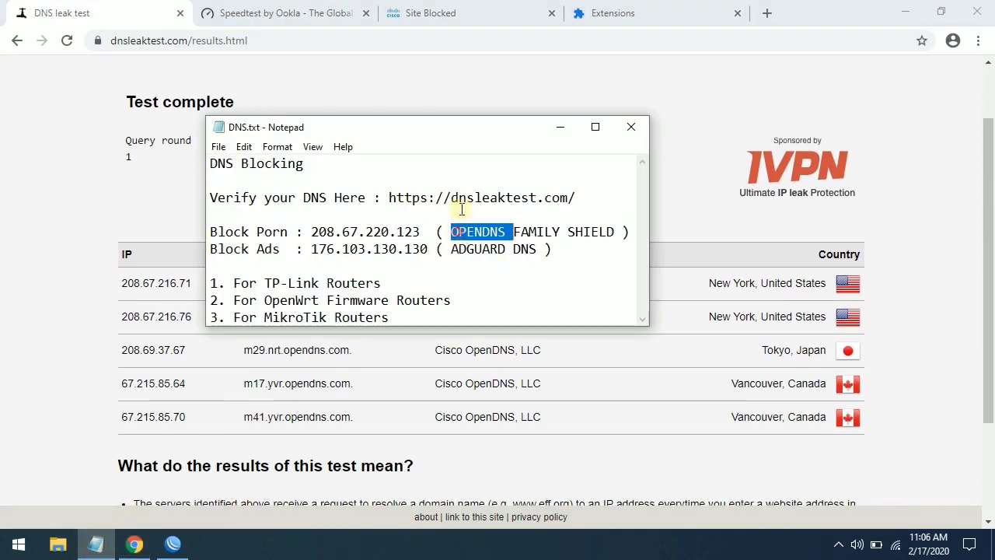
Test the MikroTik porn blocking by opening youjizz.com in the Site Blocked tab.
click(471, 15)
click(474, 39)
text(you)
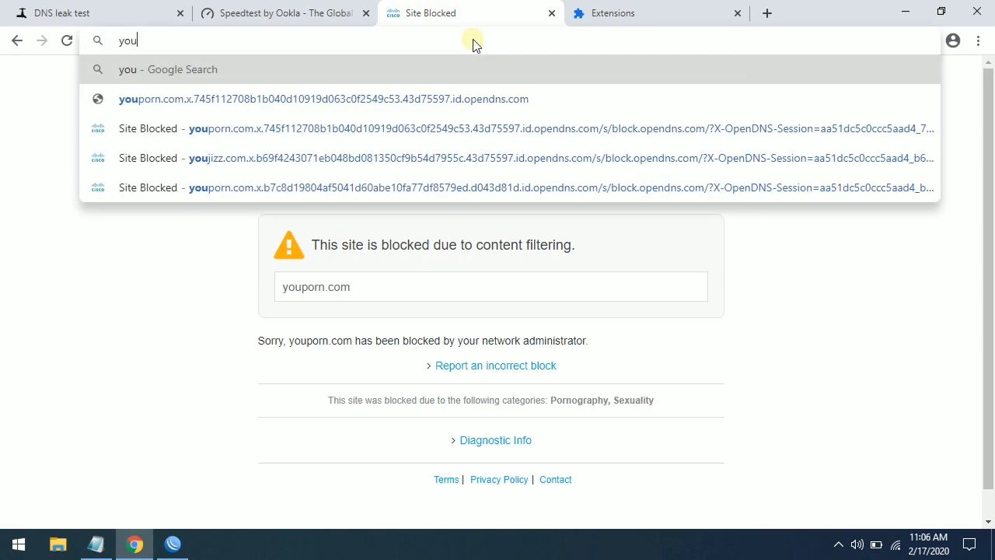
text(jizz.com)
key(Return)
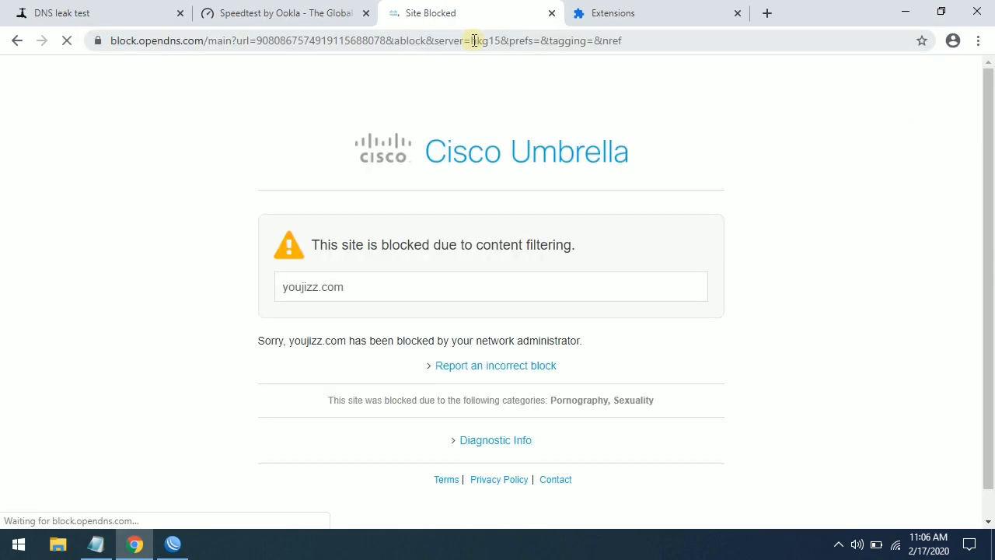
Test the porn blocking again with youporn.com in a new tab, and close both Site Blocked tabs.
key(ctrl+t)
text(youporn.com)
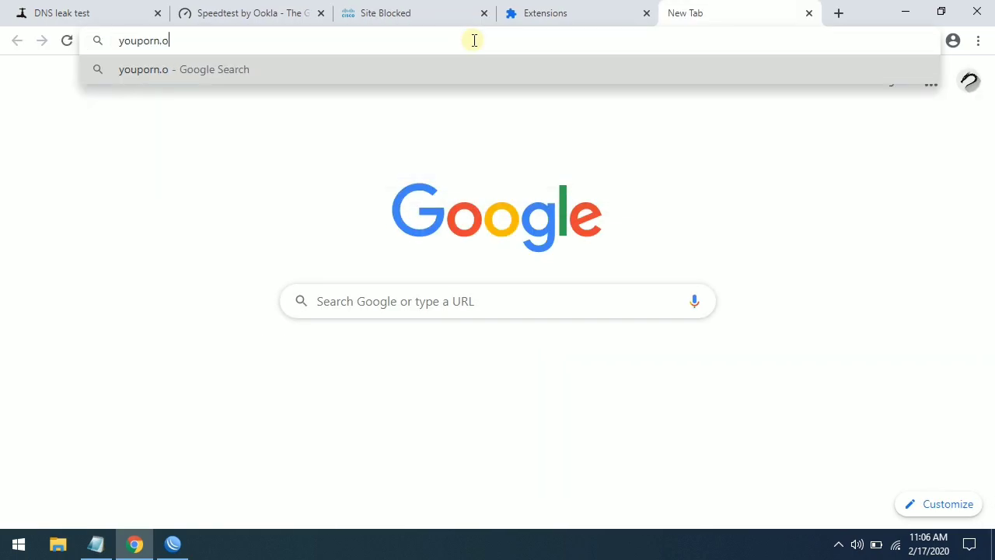
key(Return)
drag(668, 13, 552, 13)
click(484, 13)
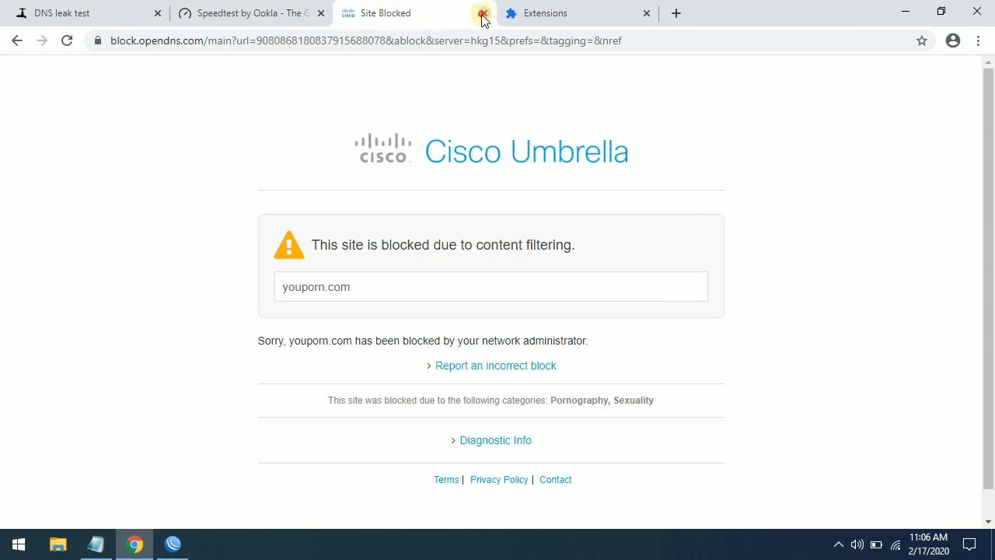
click(484, 14)
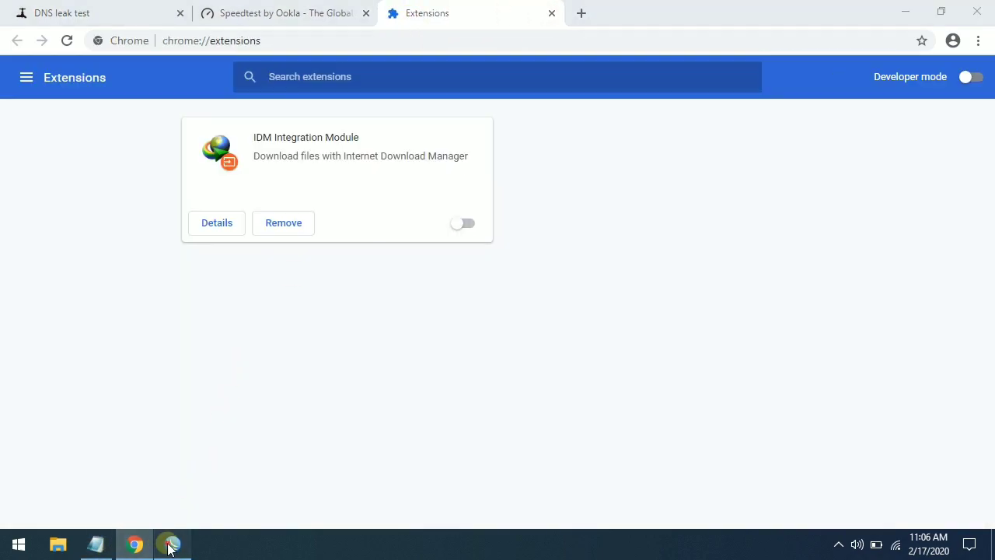
Switch to DNS.txt in Notepad and copy the AdGuard DNS address 176.103.130.130 from the Block Ads line.
click(171, 546)
click(96, 544)
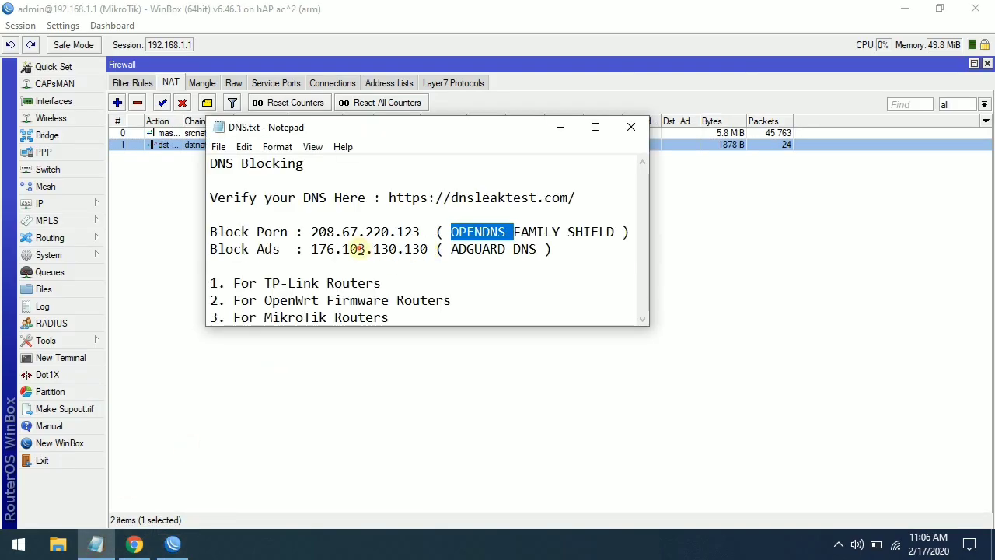
double_click(360, 249)
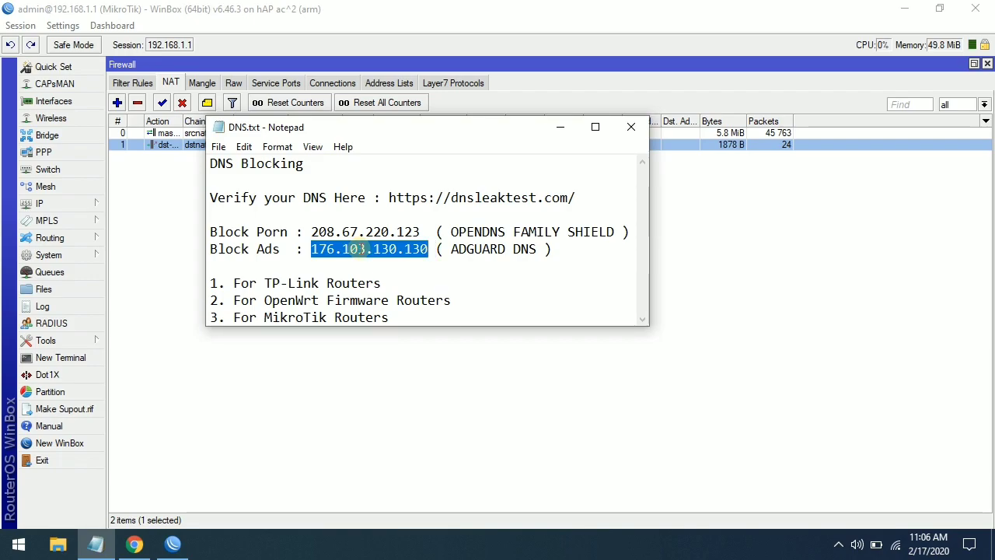
right_click(359, 249)
click(435, 301)
In WinBox, set the port 53 dstnat rule's To Addresses to 176.103.130.130, and apply and save the rule.
click(636, 5)
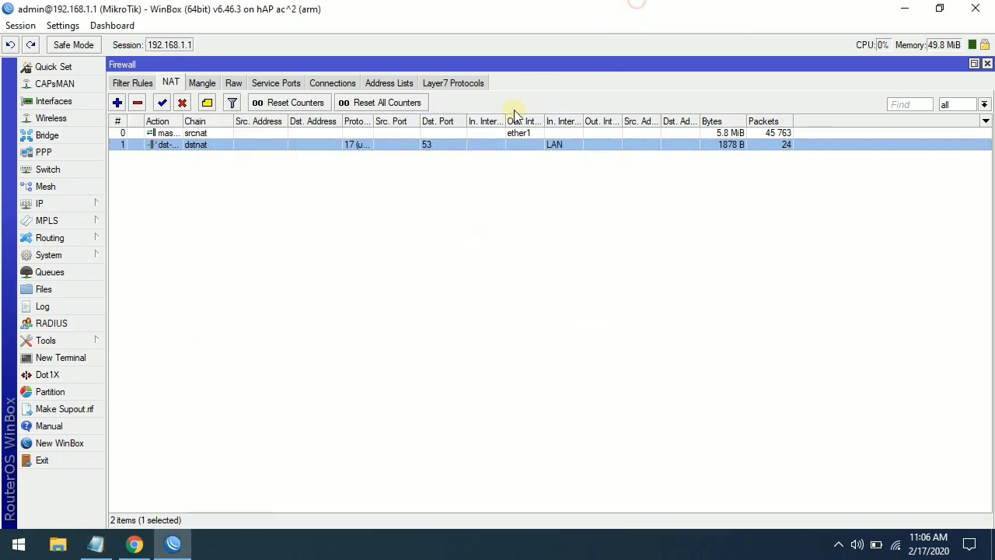
double_click(476, 146)
click(555, 178)
right_click(556, 177)
click(588, 219)
click(749, 129)
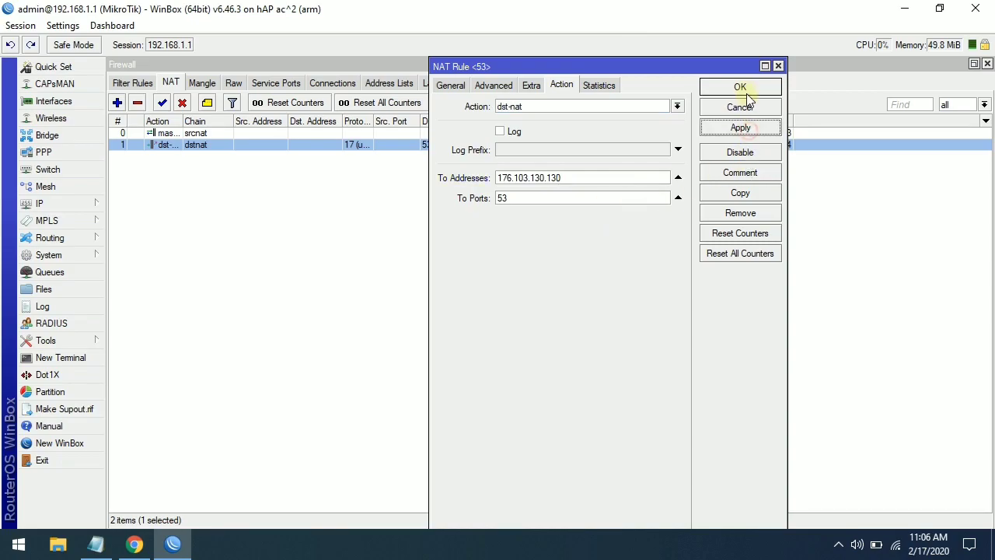
click(745, 90)
Switch to Chrome, reopen speedtest.net in a new tab in place of the old one, and check the page for ads.
click(135, 545)
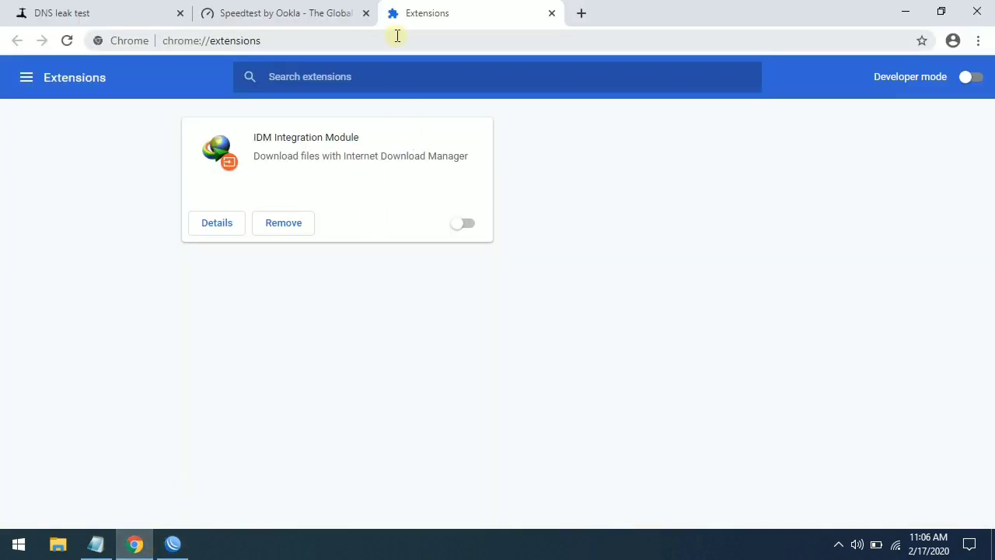
click(319, 8)
click(317, 41)
drag(148, 40, 692, 8)
click(365, 14)
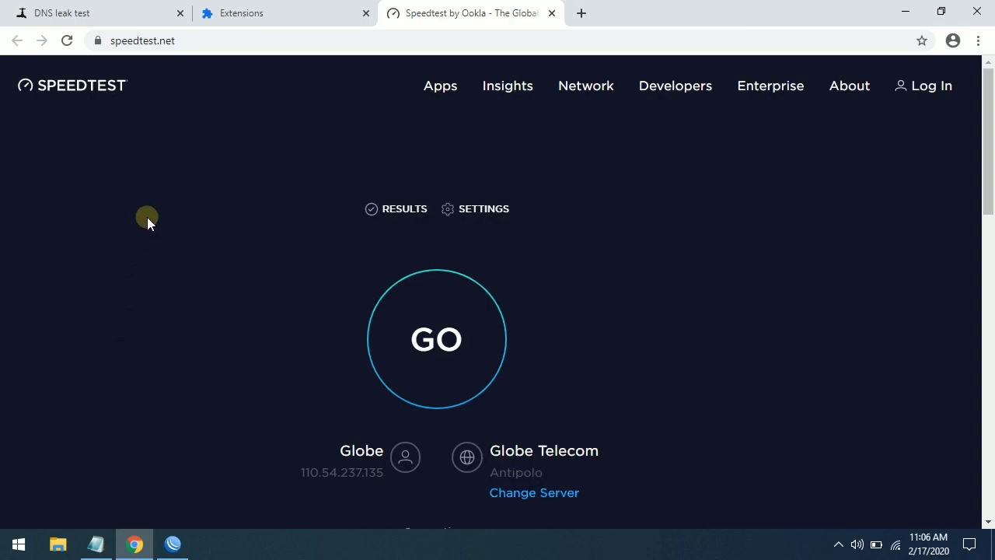
scroll(847, 359, down, 5)
scroll(846, 355, up, 5)
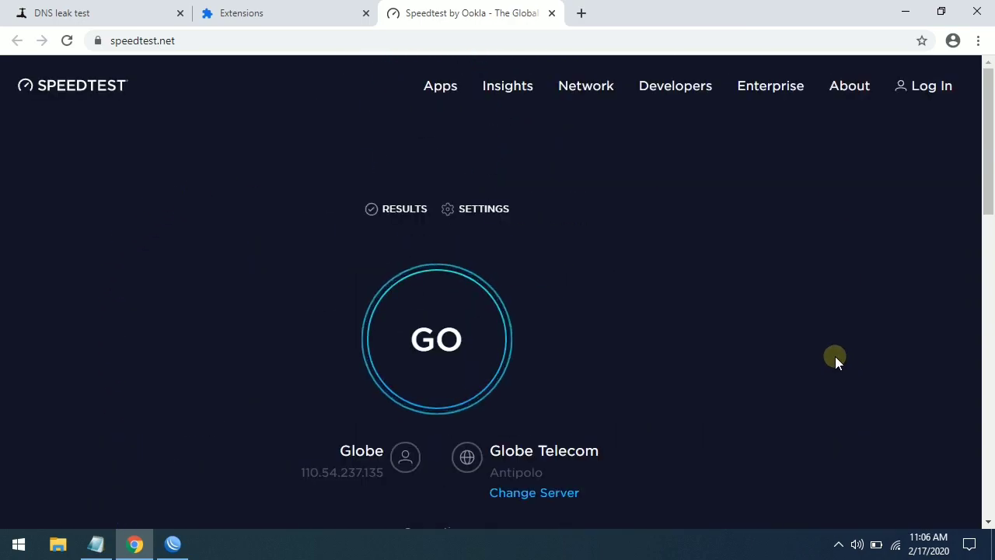
Rerun the DNS leak test and highlight the detected server's hostname.
click(95, 9)
click(67, 40)
click(557, 158)
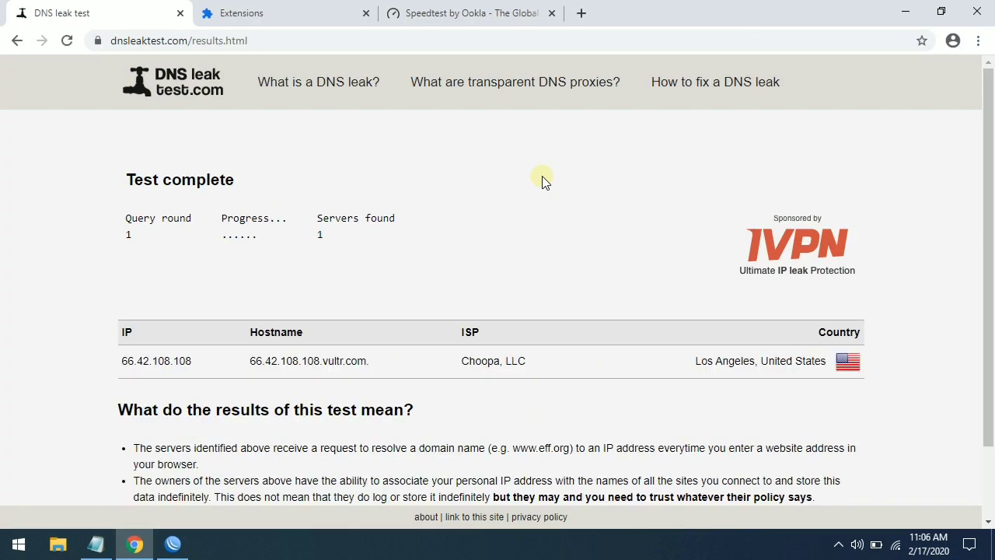
drag(366, 363, 264, 356)
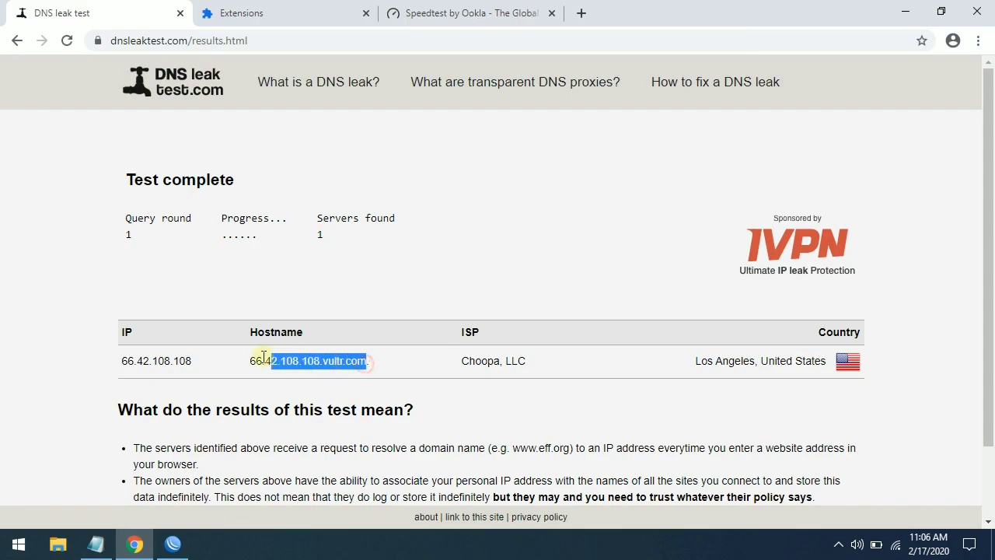
Close the Firewall window and WinBox, and return to the end of the MikroTik Routers line in DNS.txt.
click(154, 546)
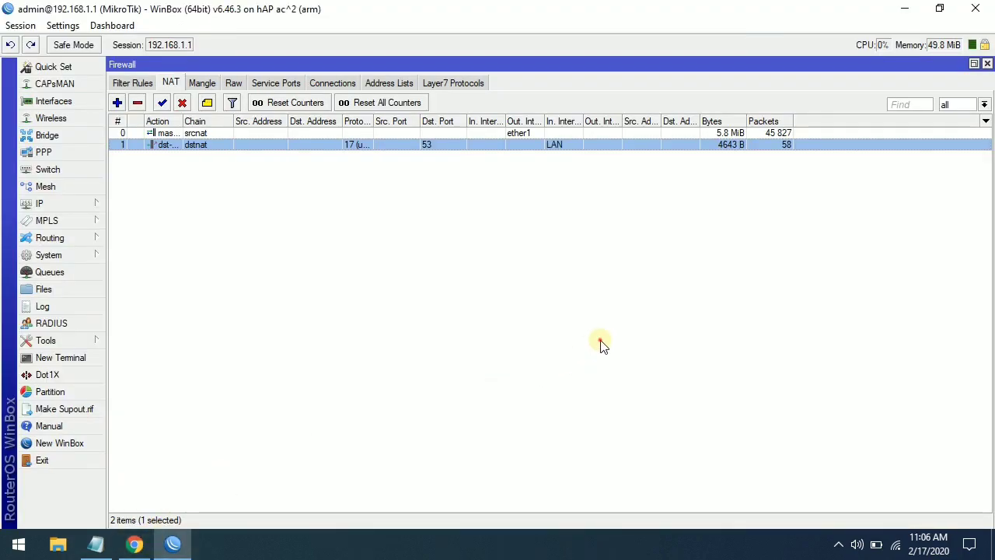
click(988, 65)
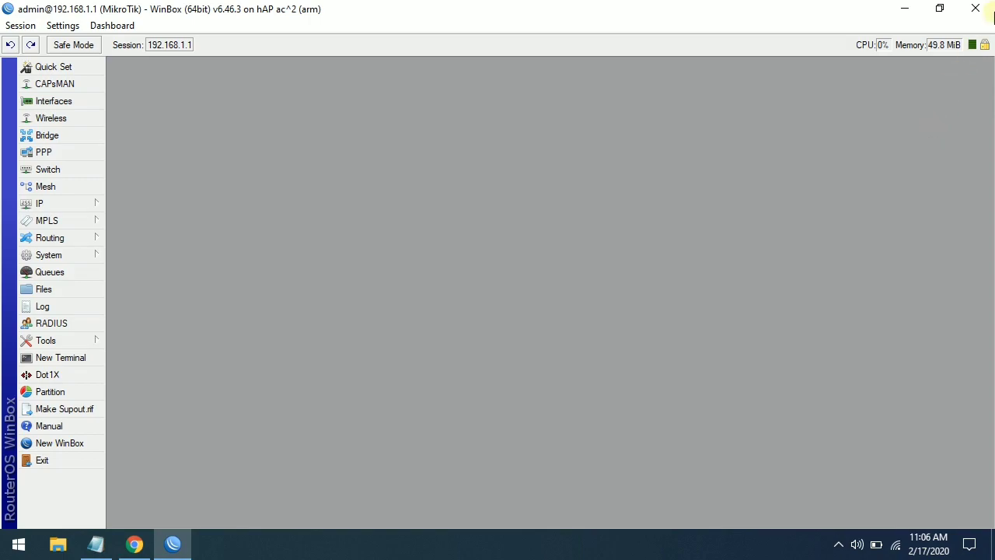
click(981, 8)
click(543, 318)
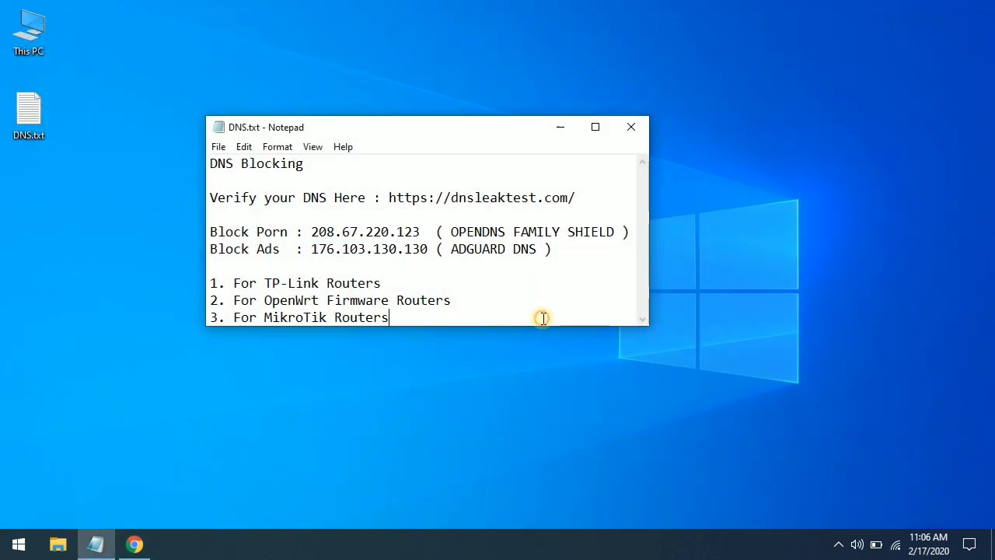